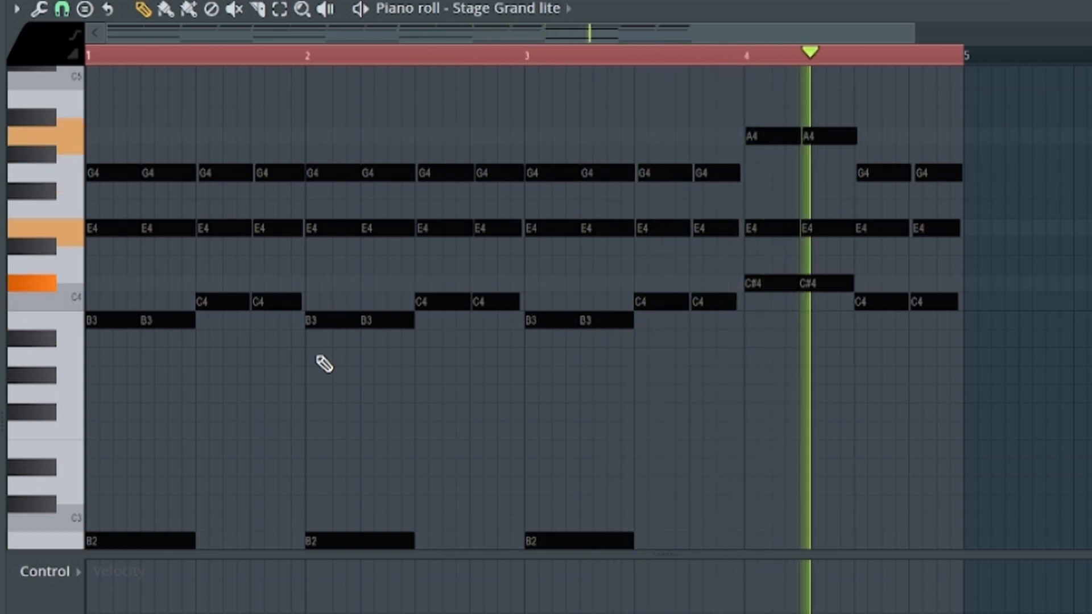
- Stop playback and examine the Stage Grand lite chord notes across bars 1 to 4 of the Steinway D pattern
{"action": "key", "text": "space"}
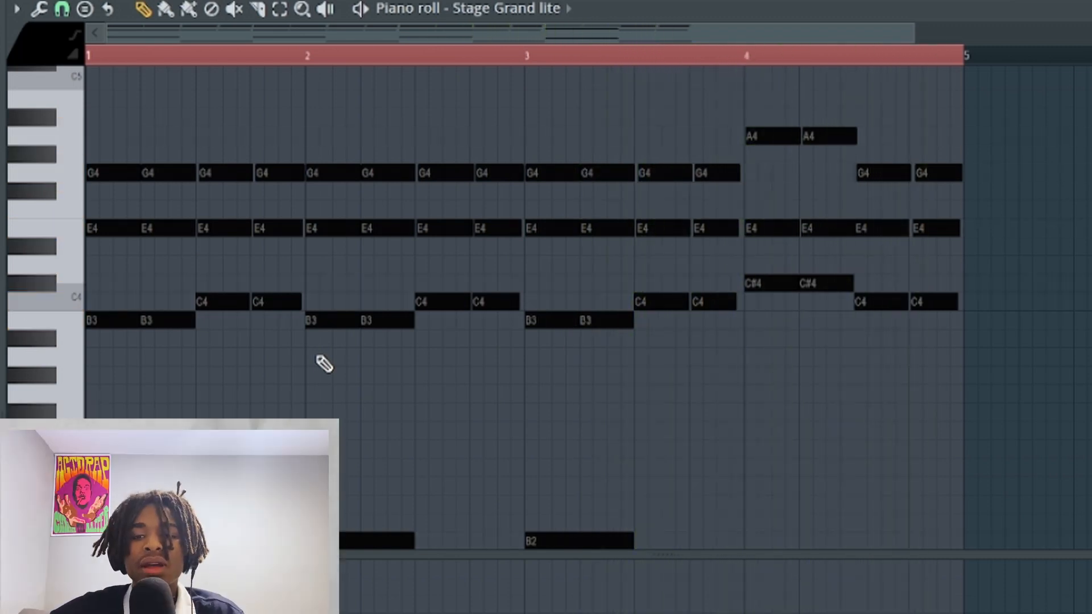
{"action": "scroll", "coordinate": [280, 288], "scroll_direction": "up", "scroll_amount": 4}
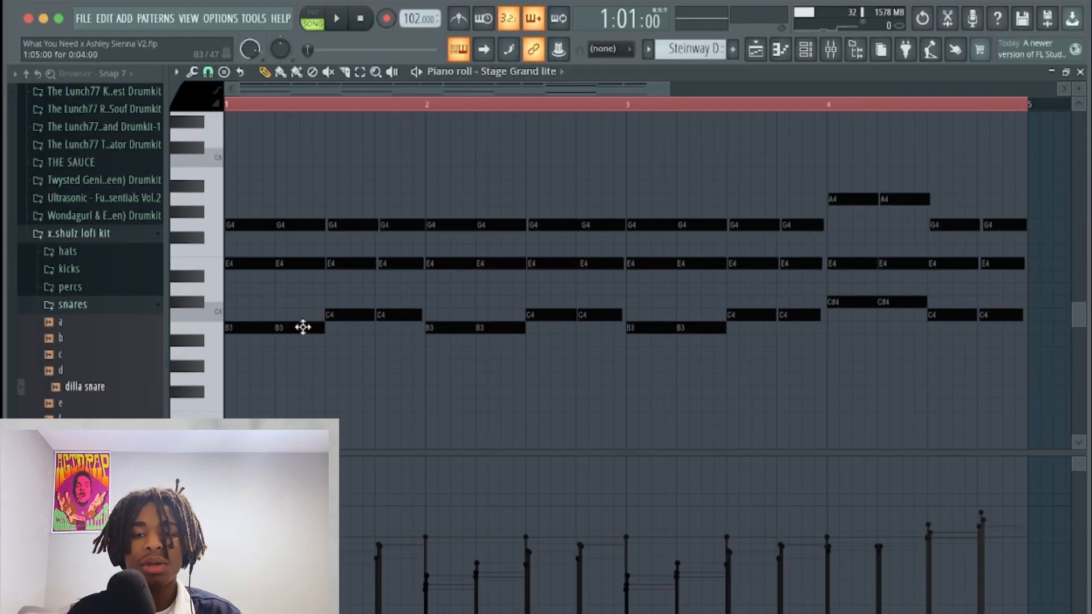
{"action": "left_click_drag", "start_coordinate": [130, 230], "coordinate": [130, 252]}
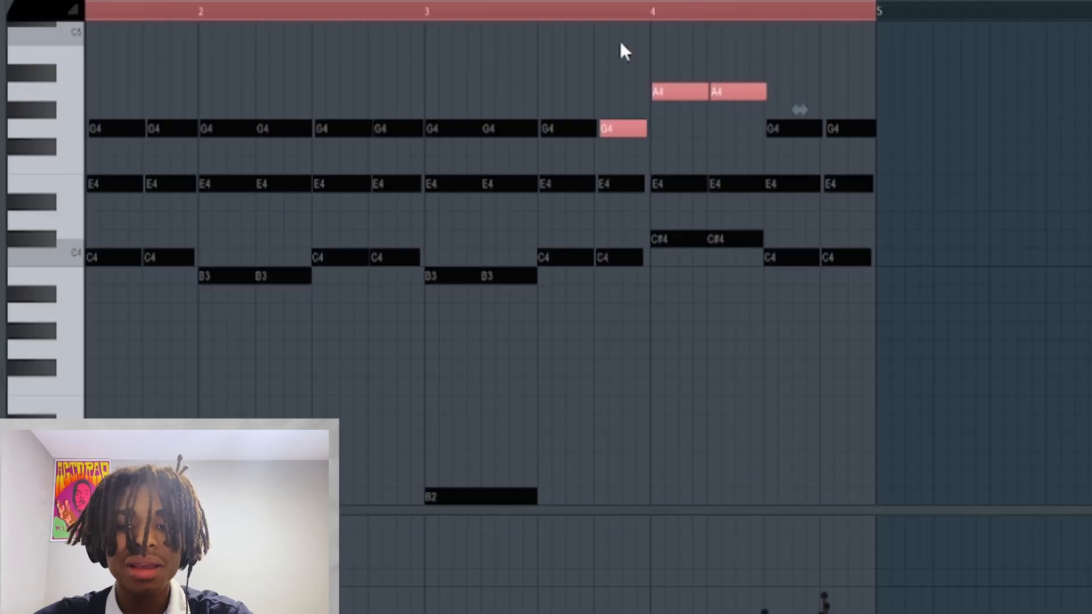
{"action": "left_click", "coordinate": [663, 177]}
{"action": "left_click", "coordinate": [637, 160]}
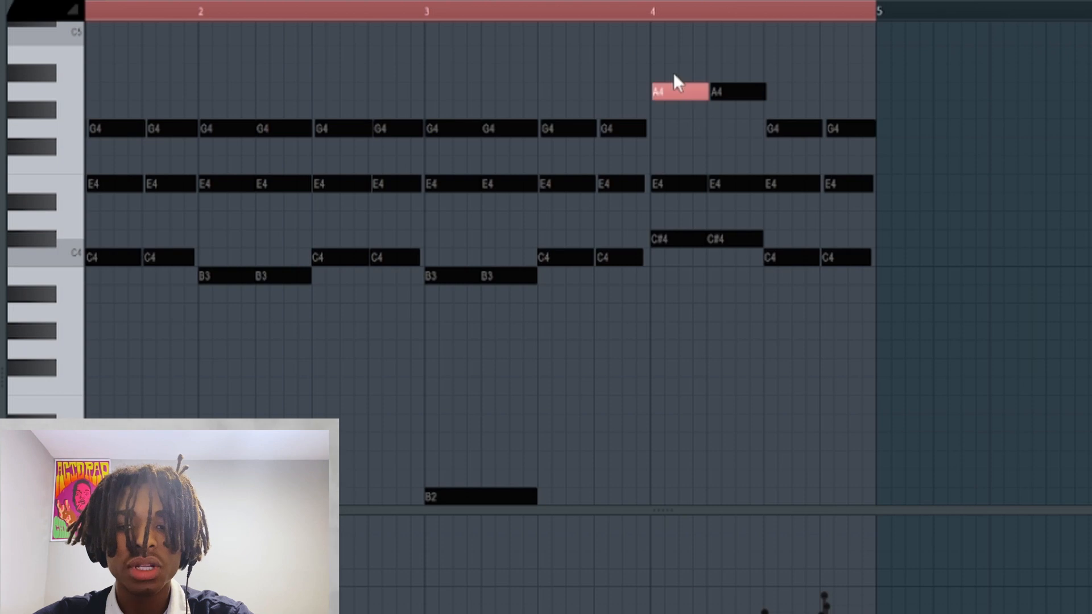
{"action": "left_click_drag", "start_coordinate": [757, 107], "coordinate": [760, 110]}
{"action": "key", "text": "ctrl+Down"}
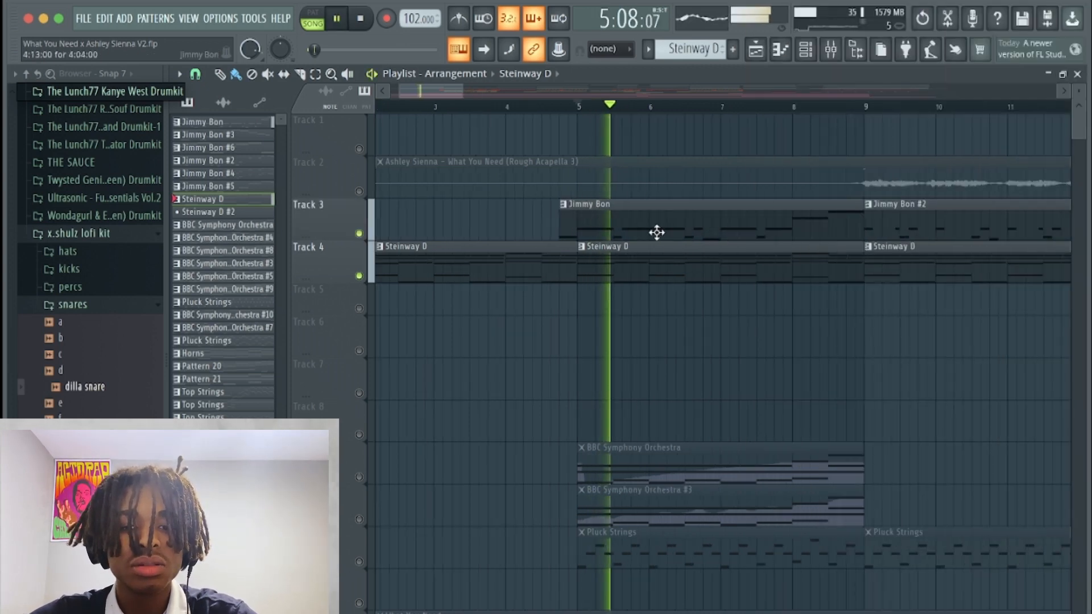
- Open the Jimmy Bon bass pattern on Track 3, examine its notes, and view its TAL-U-NO-LX synth settings
{"action": "double_click", "coordinate": [657, 233]}
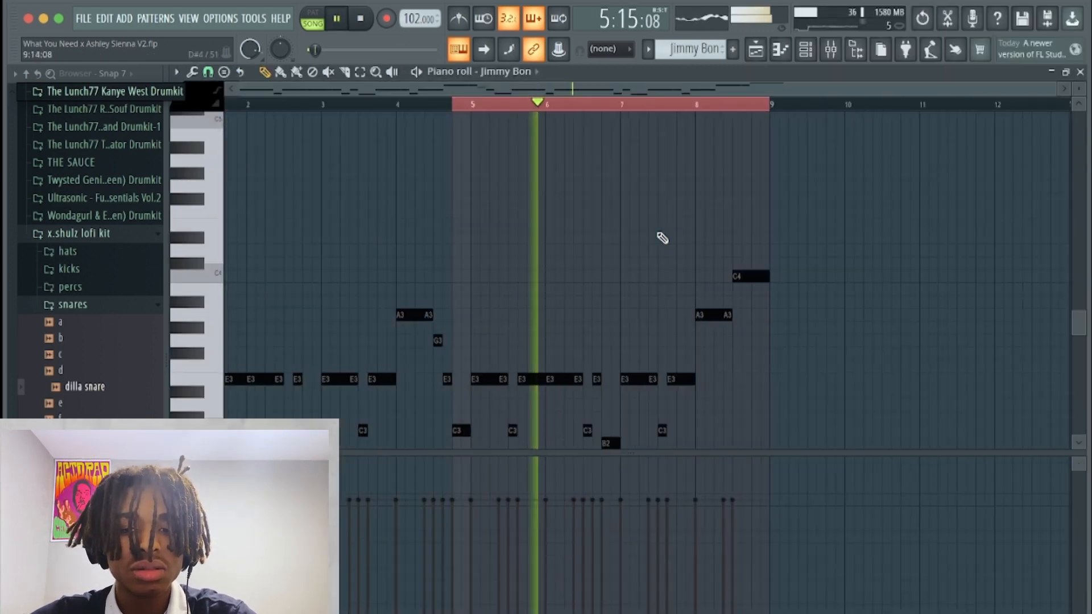
{"action": "scroll", "coordinate": [663, 238], "scroll_direction": "up", "scroll_amount": 4}
{"action": "scroll", "coordinate": [662, 238], "scroll_direction": "right", "scroll_amount": 1}
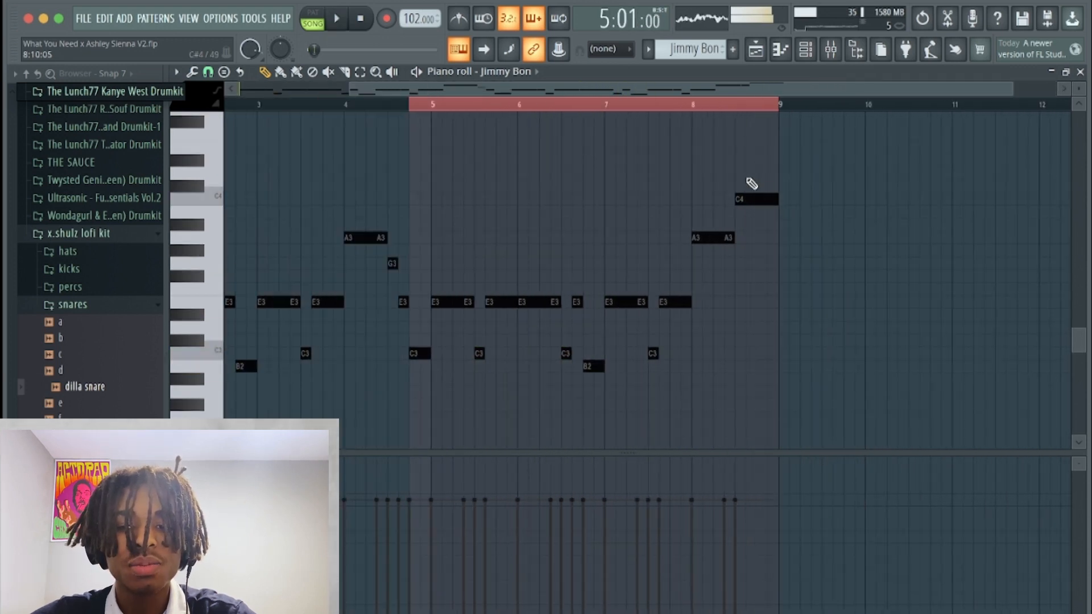
{"action": "key", "text": "F6"}
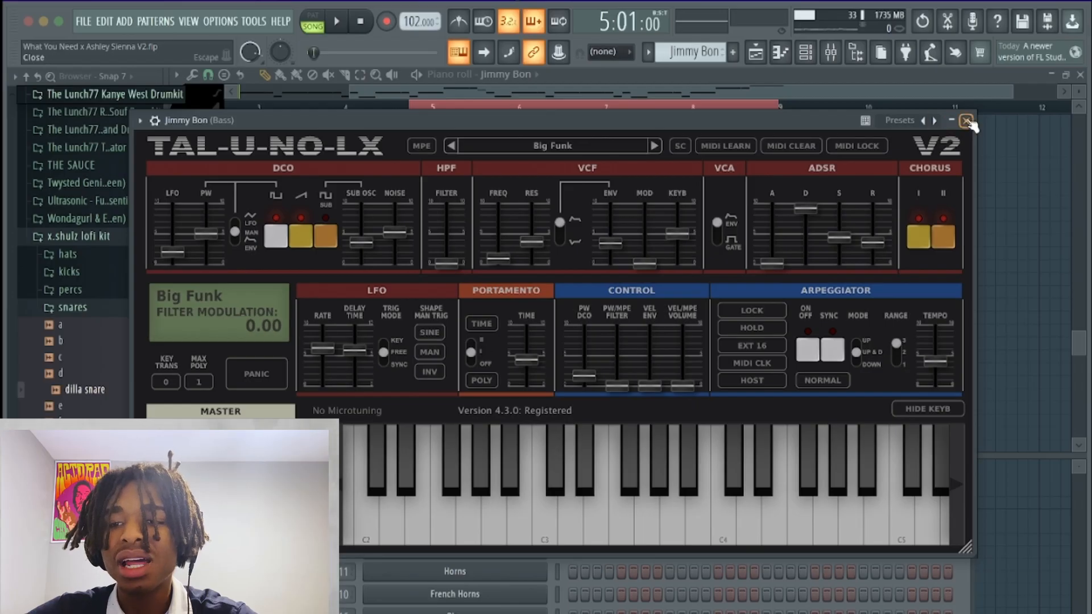
{"action": "left_click", "coordinate": [966, 121]}
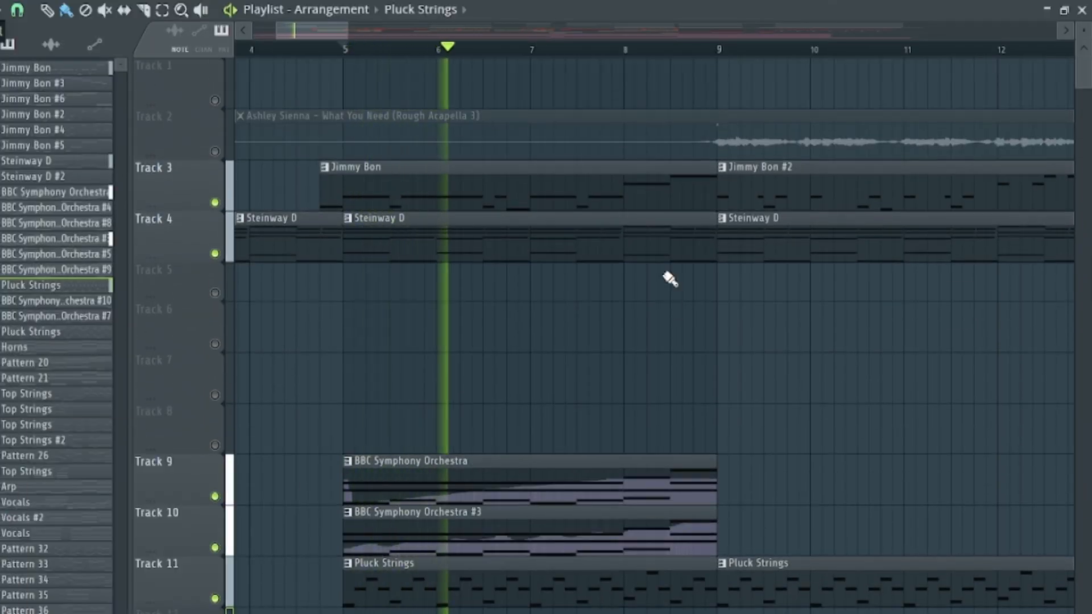
- Open the Jimmy Bon #2 pattern at bar 9 and listen to its bass notes
{"action": "scroll", "coordinate": [671, 280], "scroll_direction": "down", "scroll_amount": 1}
{"action": "scroll", "coordinate": [671, 280], "scroll_direction": "down", "scroll_amount": 2}
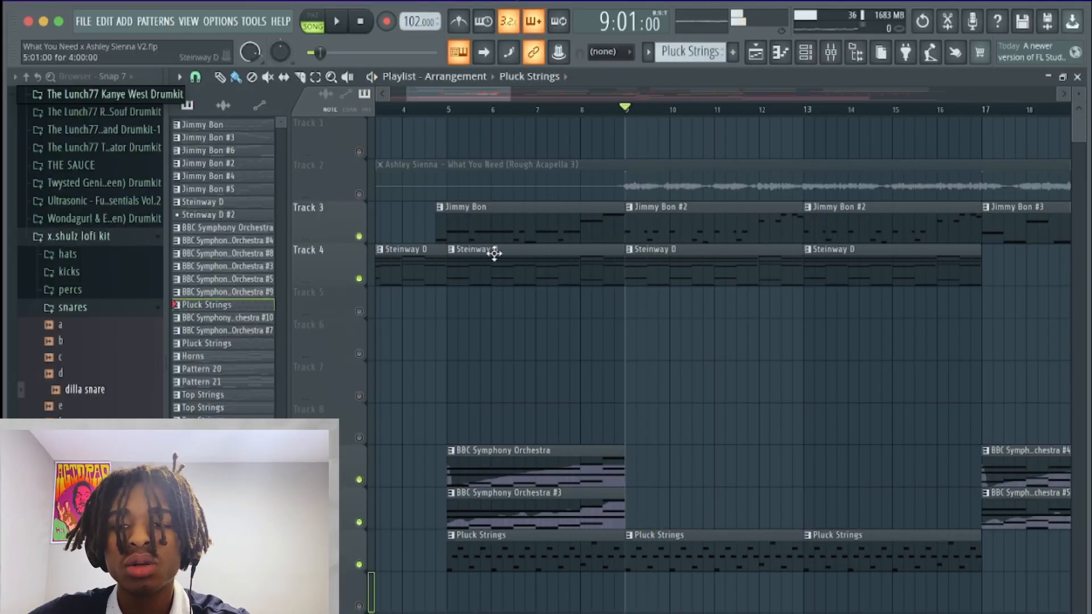
{"action": "double_click", "coordinate": [706, 225]}
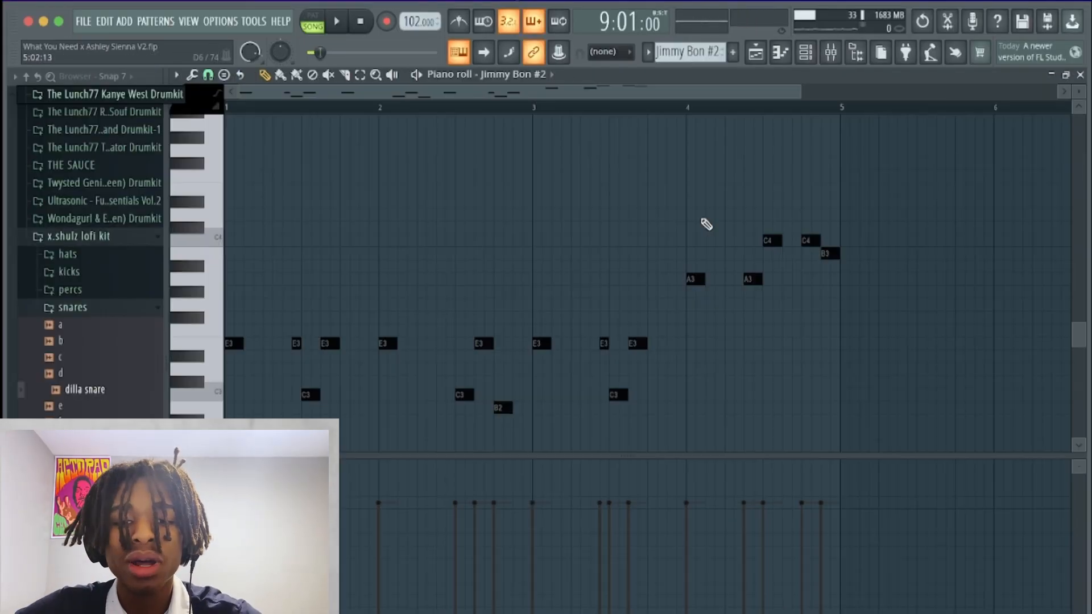
{"action": "key", "text": "space"}
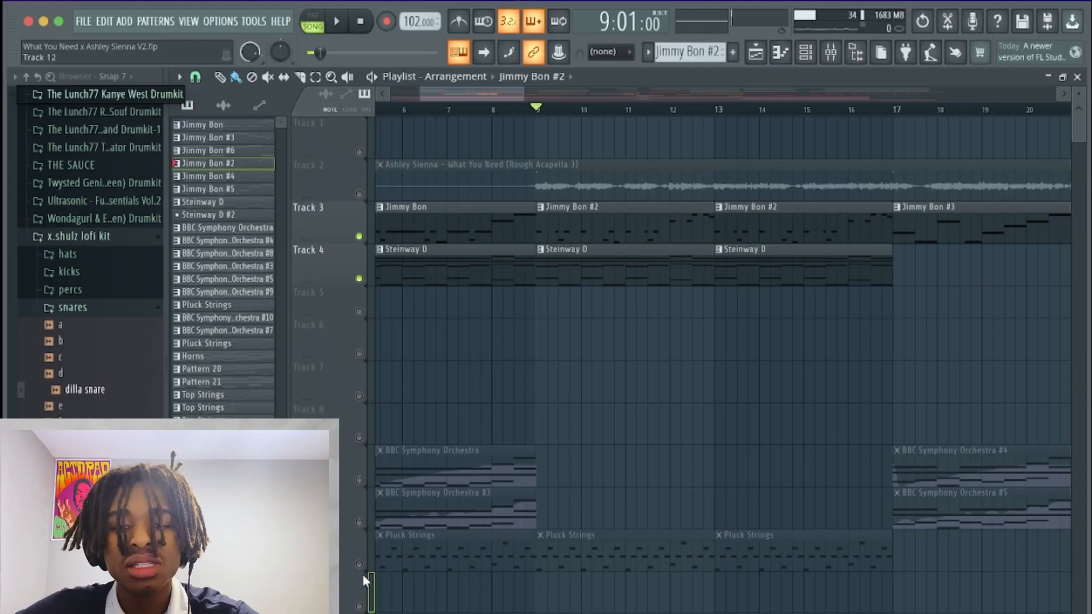
- Listen to the Jimmy Bon #2, Steinway D and Pluck Strings clips together from bar 9
{"action": "scroll", "coordinate": [563, 531], "scroll_direction": "down", "scroll_amount": 2}
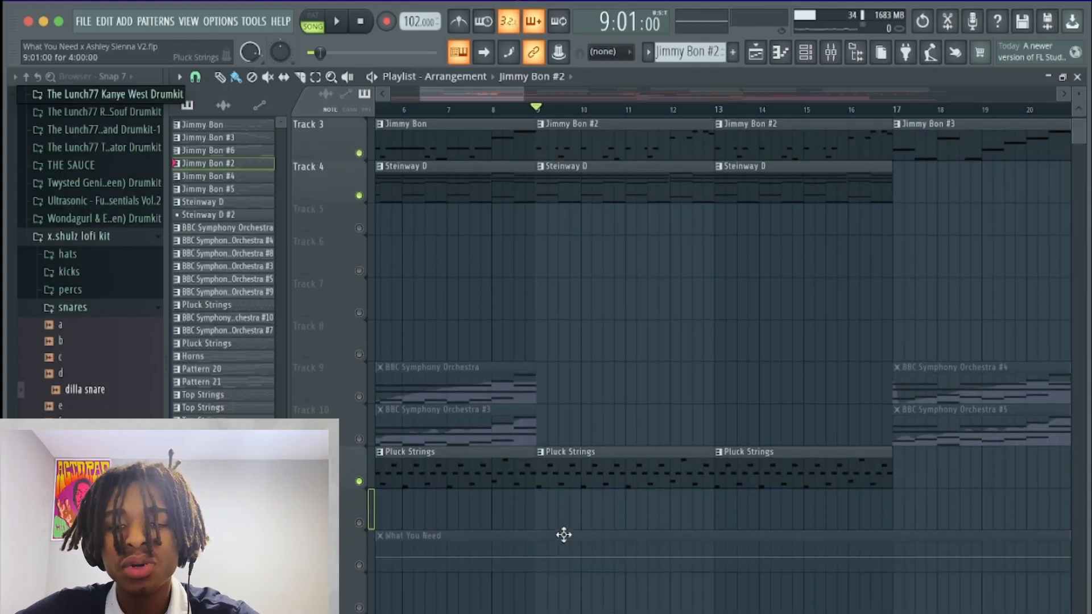
{"action": "scroll", "coordinate": [563, 532], "scroll_direction": "down", "scroll_amount": 2, "text": "ctrl"}
{"action": "scroll", "coordinate": [517, 585], "scroll_direction": "down", "scroll_amount": 1}
{"action": "scroll", "coordinate": [515, 583], "scroll_direction": "down", "scroll_amount": 2}
{"action": "scroll", "coordinate": [515, 583], "scroll_direction": "up", "scroll_amount": 3}
{"action": "scroll", "coordinate": [515, 583], "scroll_direction": "up", "scroll_amount": 1, "text": "ctrl"}
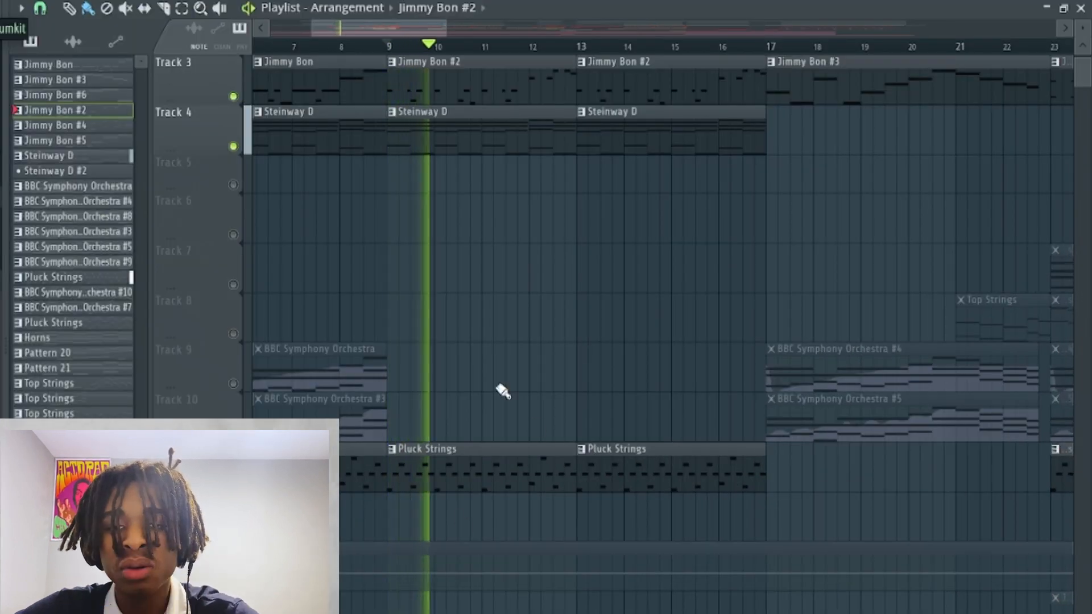
{"action": "scroll", "coordinate": [518, 487], "scroll_direction": "up", "scroll_amount": 2}
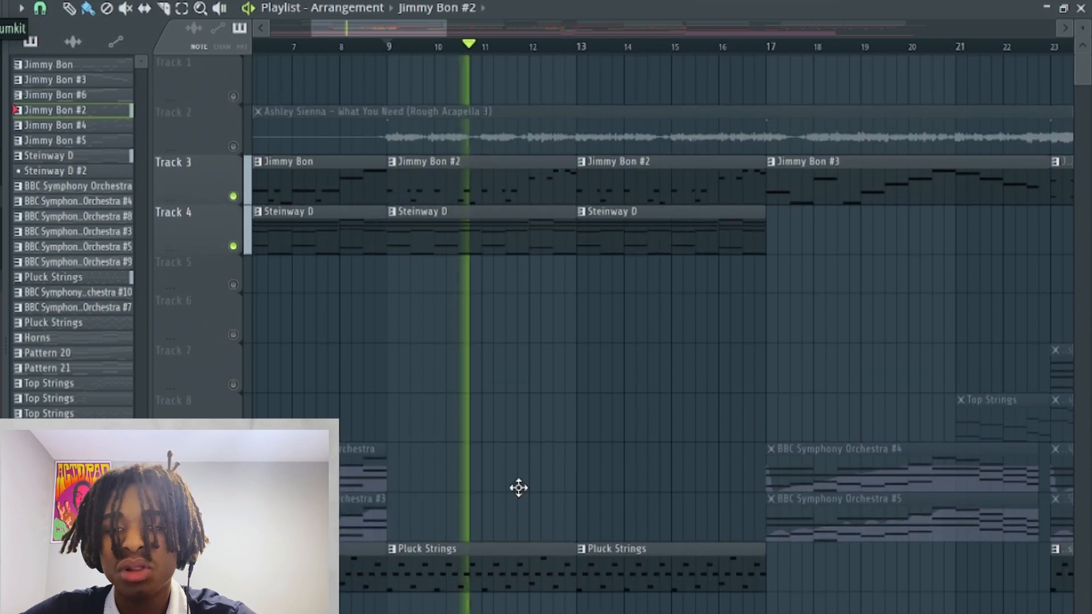
- Solo the drum tracks and play the Kick 11 and Track 15 hits from bar 9
{"action": "scroll", "coordinate": [518, 487], "scroll_direction": "down", "scroll_amount": 8}
{"action": "right_click", "coordinate": [360, 353]}
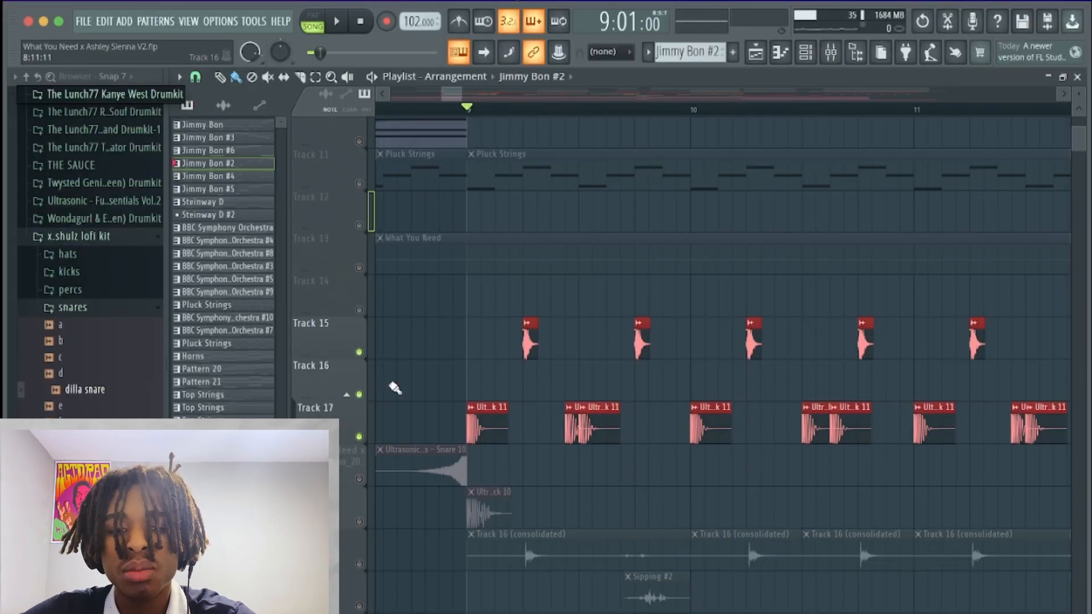
{"action": "key", "text": "space"}
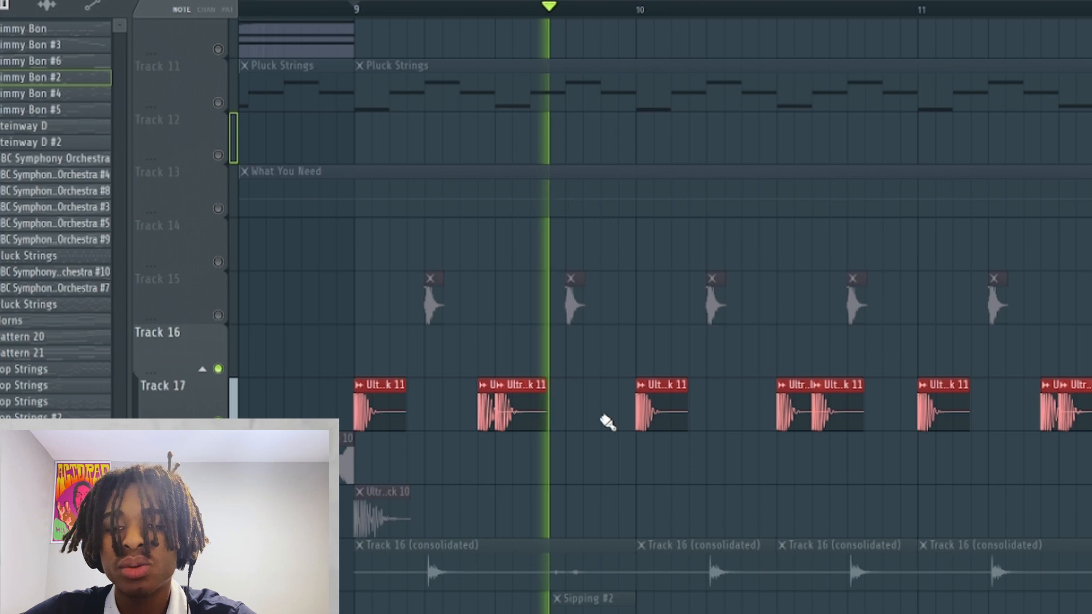
{"action": "scroll", "coordinate": [586, 418], "scroll_direction": "up", "scroll_amount": 3}
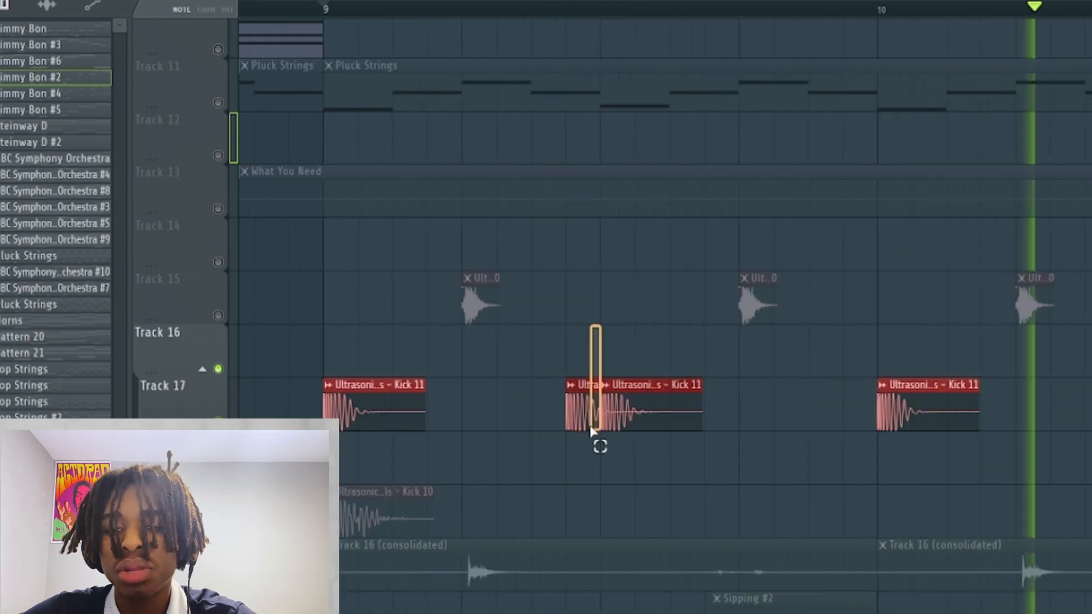
{"action": "scroll", "coordinate": [591, 432], "scroll_direction": "down", "scroll_amount": 2}
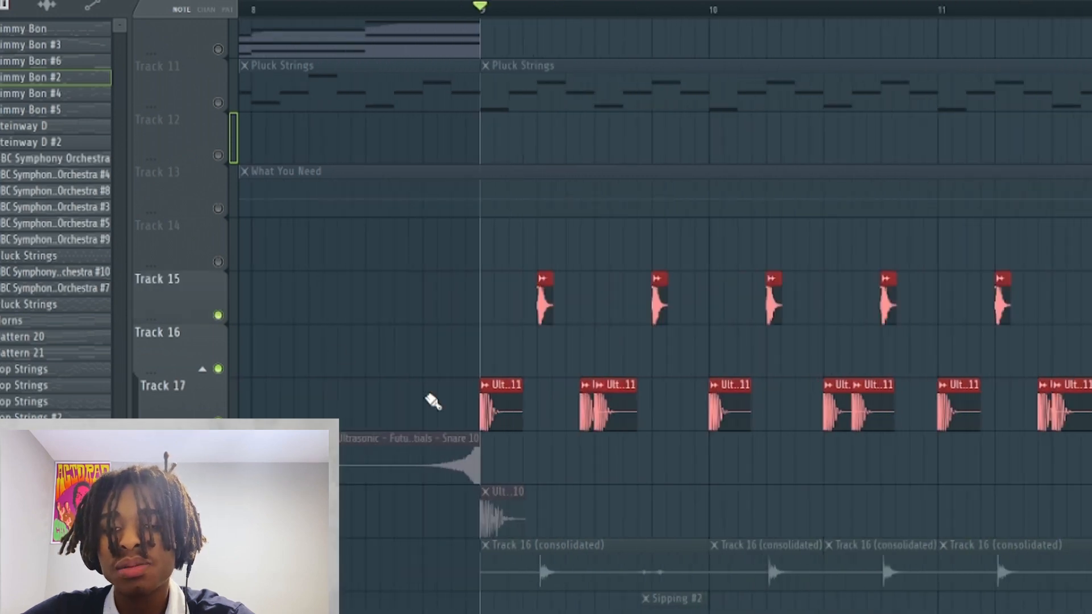
{"action": "key", "text": "space"}
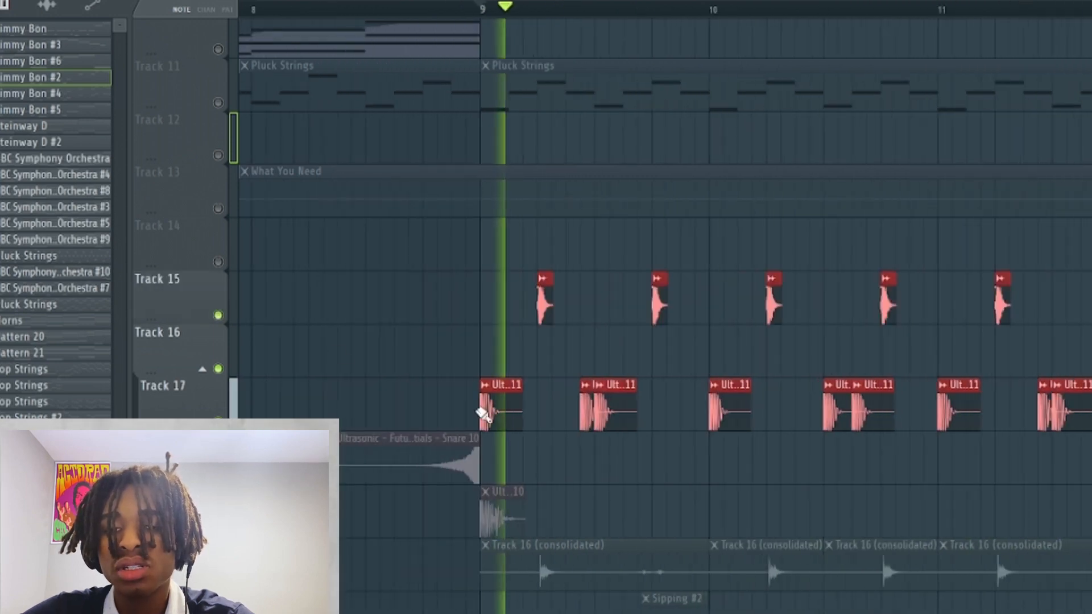
- Collapse the x.shulz lofi kit folder and expand the Ultrasonic Future Bass Essentials Vol.2 folder in the sample browser
{"action": "scroll", "coordinate": [575, 313], "scroll_direction": "up", "scroll_amount": 5}
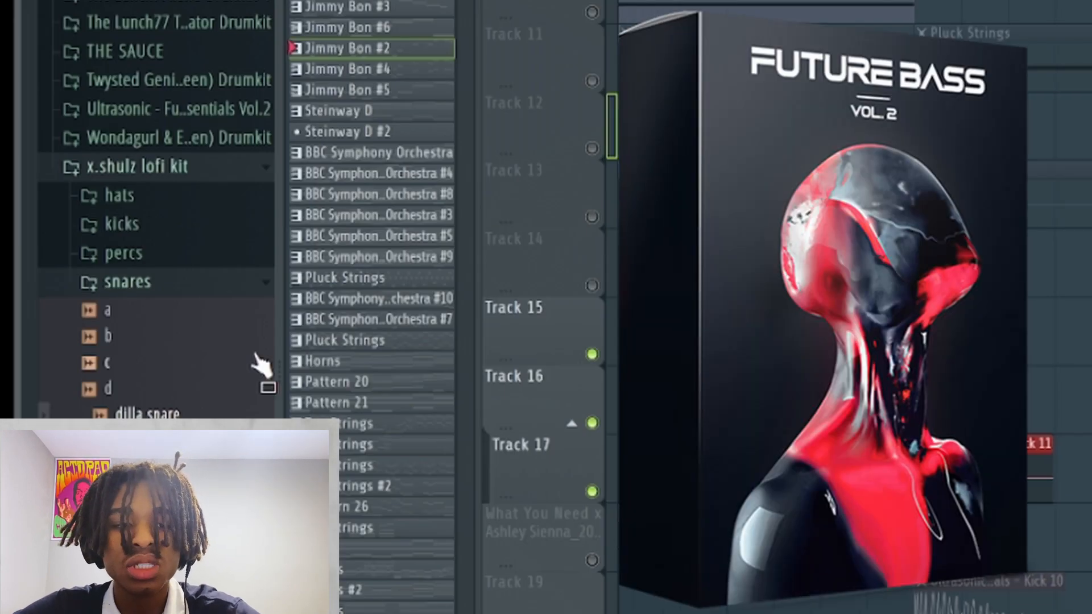
{"action": "left_click", "coordinate": [267, 138]}
{"action": "left_click", "coordinate": [211, 205]}
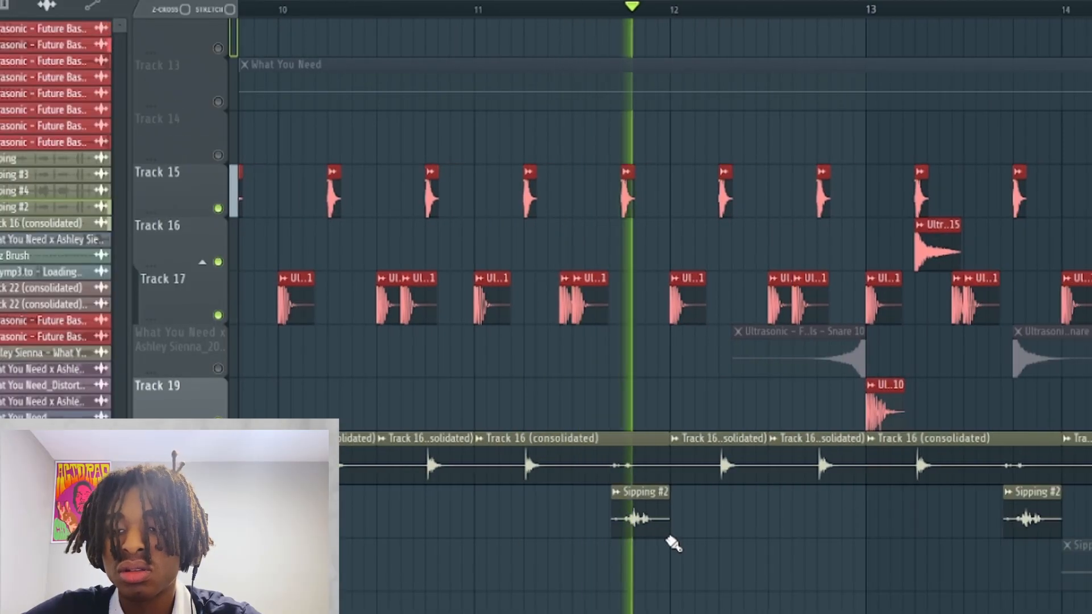
- Play through the layered drum and percussion clips on Tracks 15 to 21 around bars 11 to 13
{"action": "scroll", "coordinate": [666, 537], "scroll_direction": "down", "scroll_amount": 2}
{"action": "scroll", "coordinate": [667, 537], "scroll_direction": "up", "scroll_amount": 2}
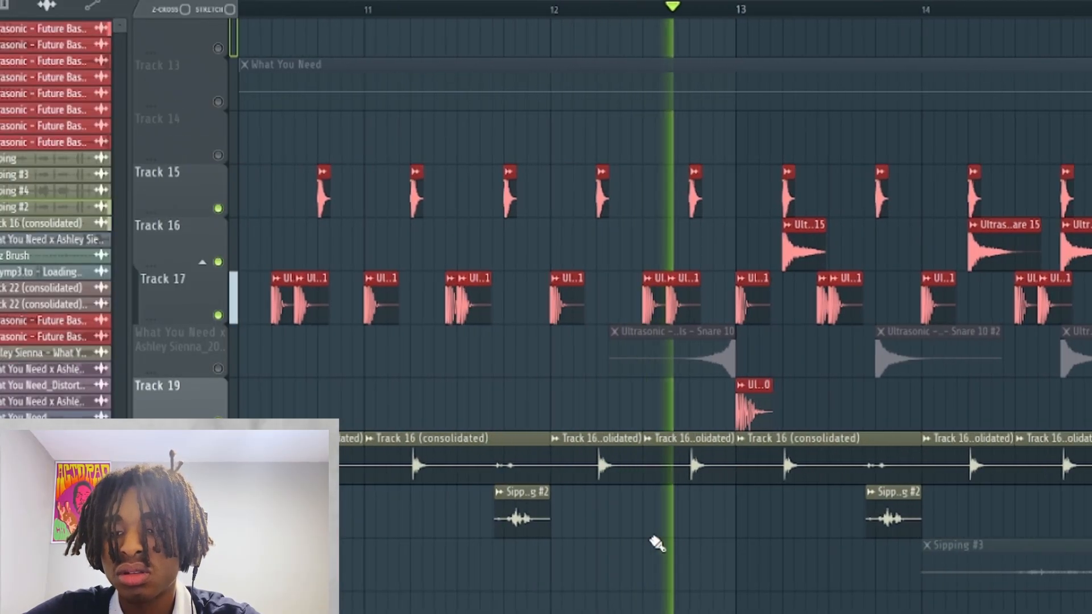
{"action": "scroll", "coordinate": [649, 536], "scroll_direction": "right", "scroll_amount": 2}
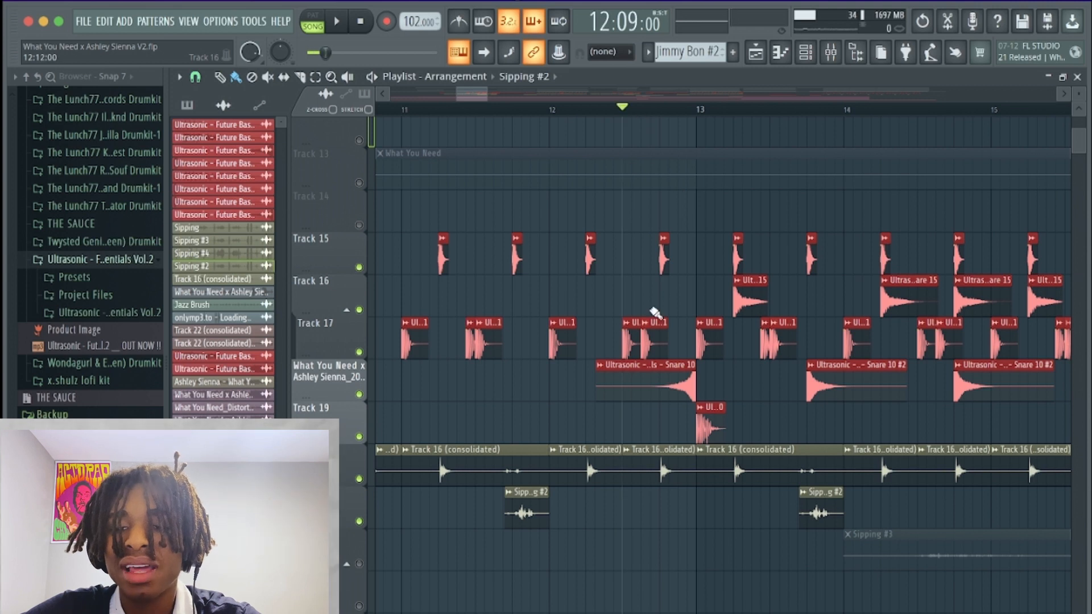
{"action": "scroll", "coordinate": [655, 312], "scroll_direction": "down", "scroll_amount": 2}
{"action": "scroll", "coordinate": [656, 312], "scroll_direction": "up", "scroll_amount": 1}
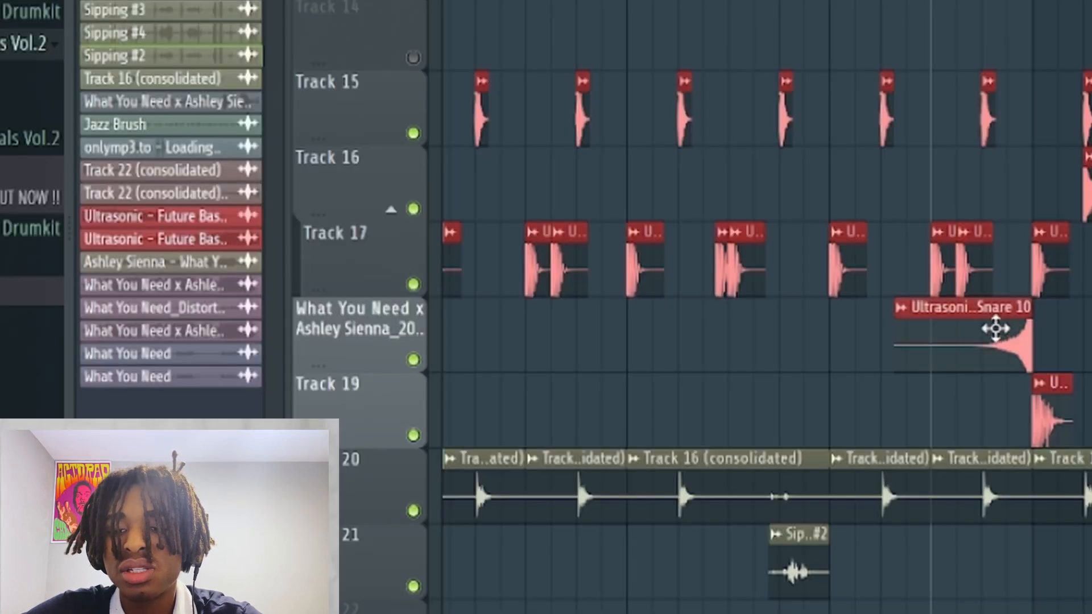
- Inspect the sample settings of the reversed Snare 10 clip before bar 13 and the Snare 10 #2 clip after it
{"action": "double_click", "coordinate": [681, 411]}
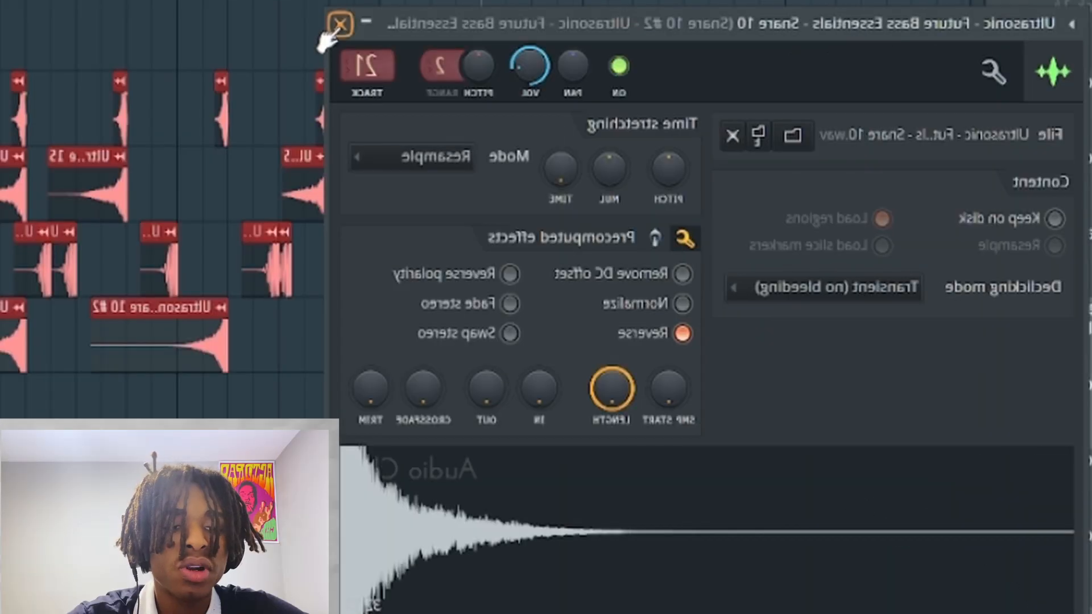
{"action": "left_click", "coordinate": [339, 24]}
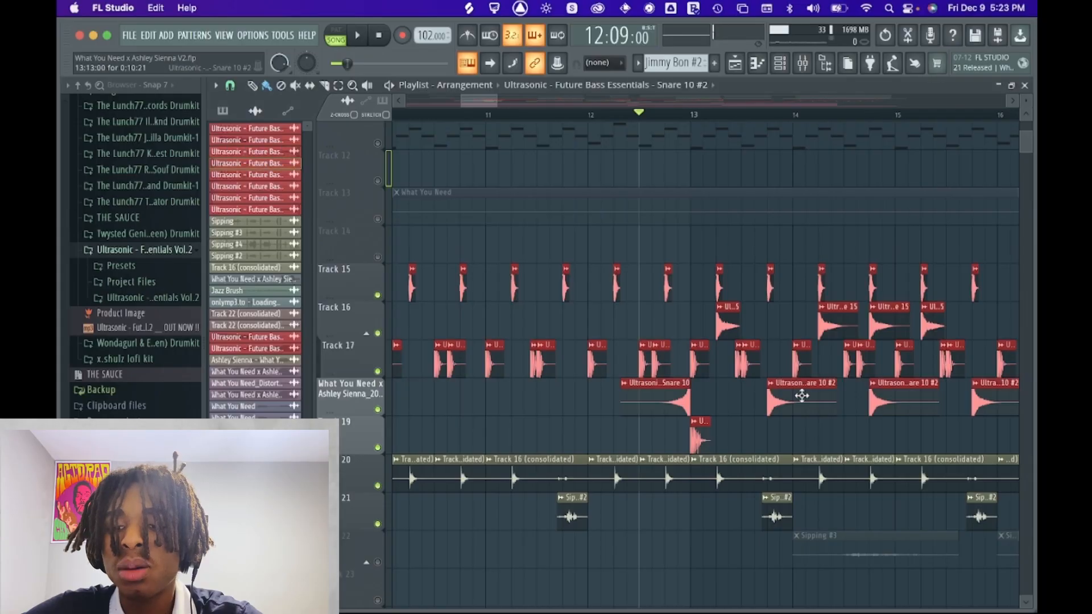
{"action": "double_click", "coordinate": [802, 396]}
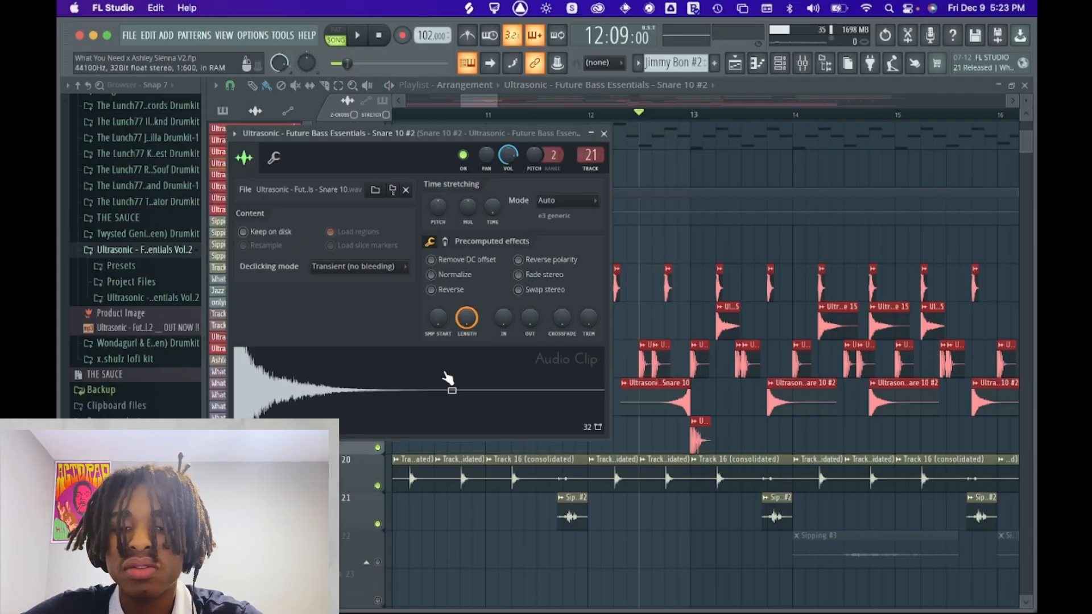
{"action": "left_click", "coordinate": [604, 134]}
- Play the drums from bar 12 and inspect the Snare 15 clip on Track 16
{"action": "key", "text": "space"}
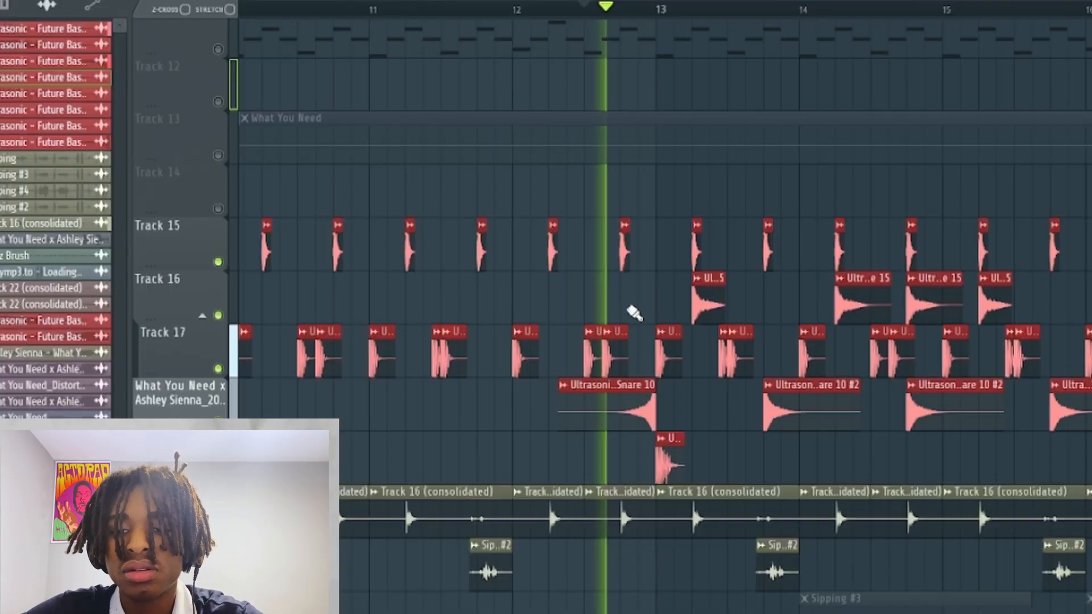
{"action": "scroll", "coordinate": [673, 329], "scroll_direction": "up", "scroll_amount": 4}
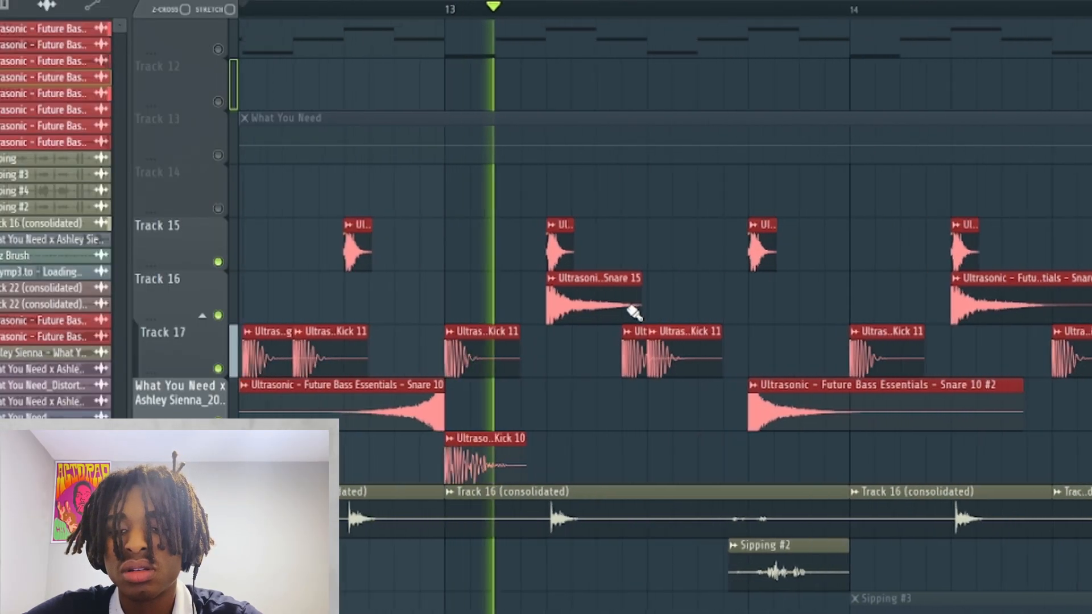
{"action": "scroll", "coordinate": [634, 312], "scroll_direction": "down", "scroll_amount": 3}
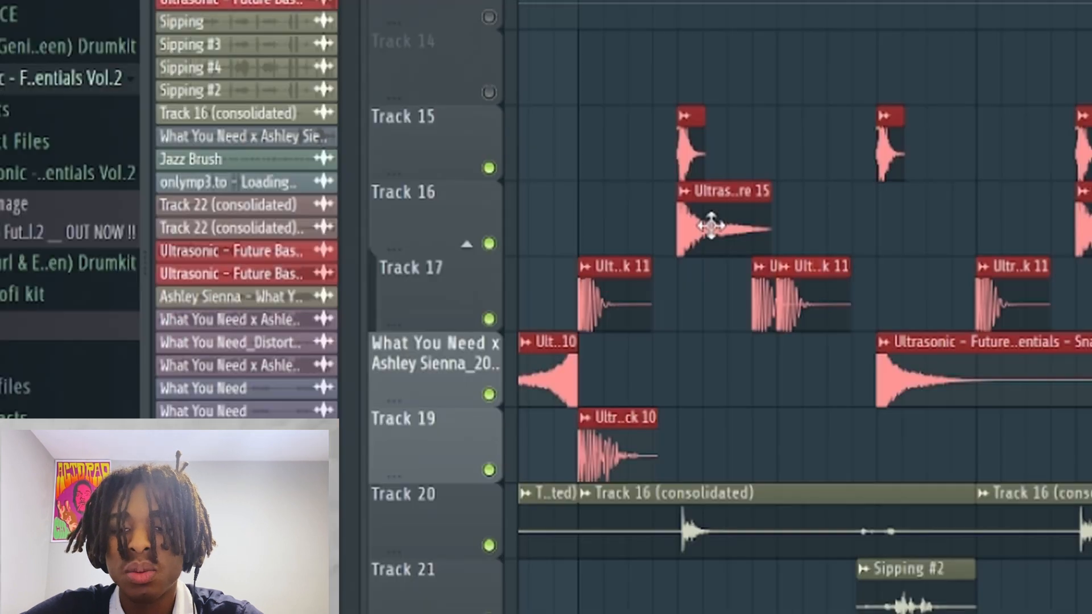
{"action": "double_click", "coordinate": [635, 311]}
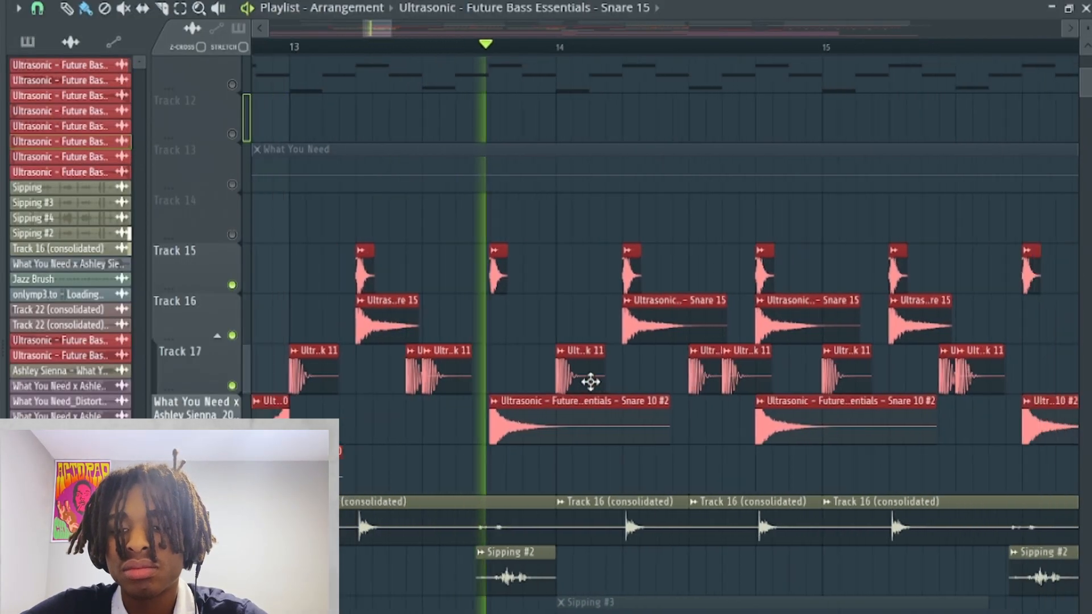
{"action": "scroll", "coordinate": [529, 420], "scroll_direction": "down", "scroll_amount": 3}
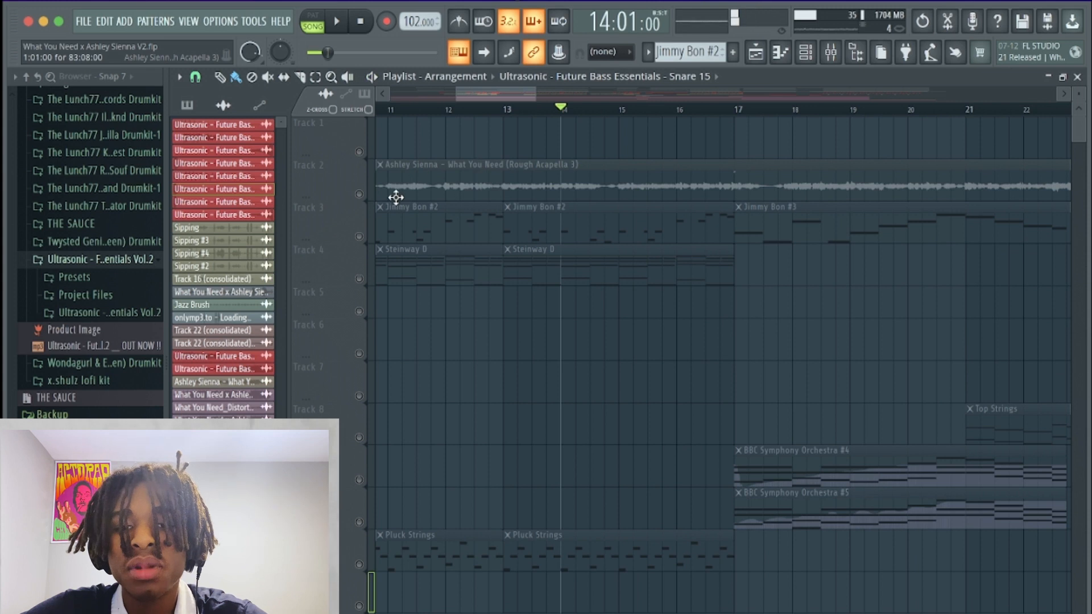
- Unmute the rough acapella on Track 2 and mute it again
{"action": "left_click", "coordinate": [363, 195]}
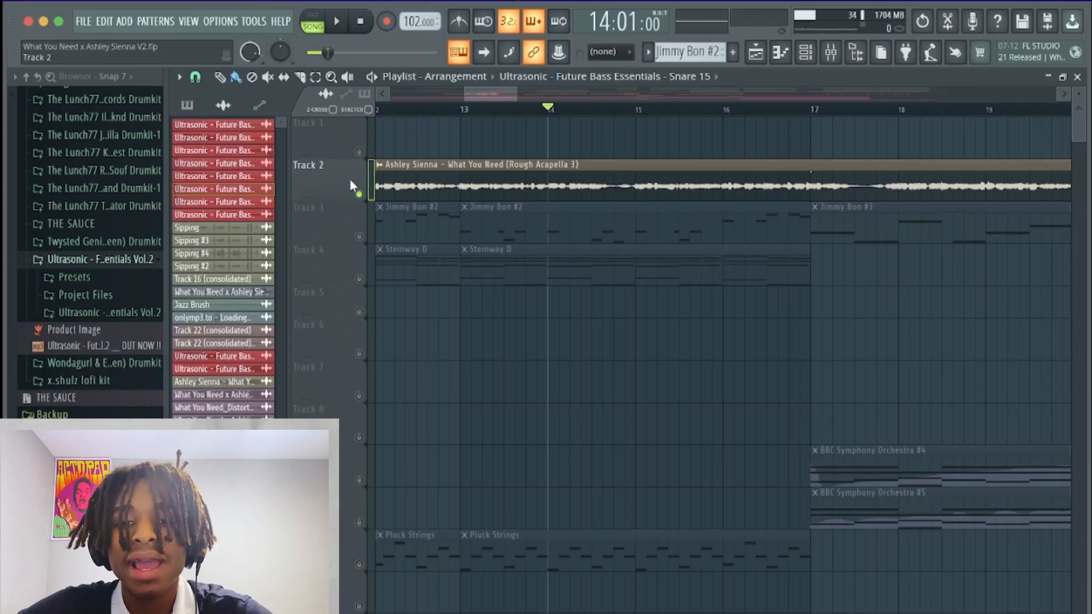
{"action": "left_click", "coordinate": [359, 193]}
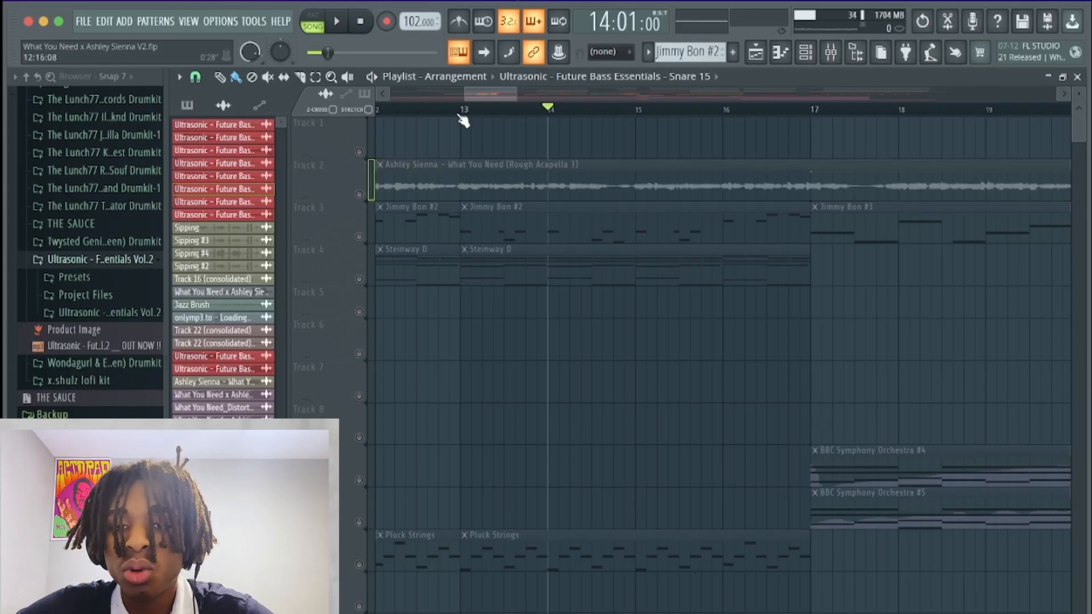
- Bring the acapella on Track 2 and all other muted tracks back in and play the arrangement from bar 13 towards bar 17
{"action": "key", "text": "space"}
{"action": "left_click", "coordinate": [360, 194]}
{"action": "right_click", "coordinate": [360, 194]}
{"action": "scroll", "coordinate": [594, 314], "scroll_direction": "down", "scroll_amount": 4}
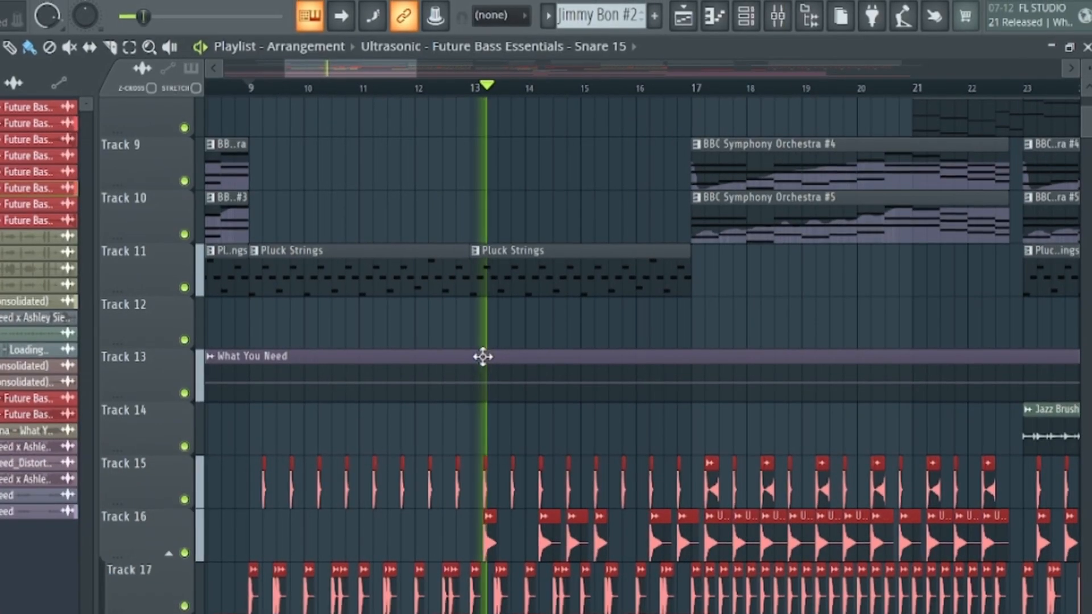
{"action": "scroll", "coordinate": [483, 357], "scroll_direction": "right", "scroll_amount": 2}
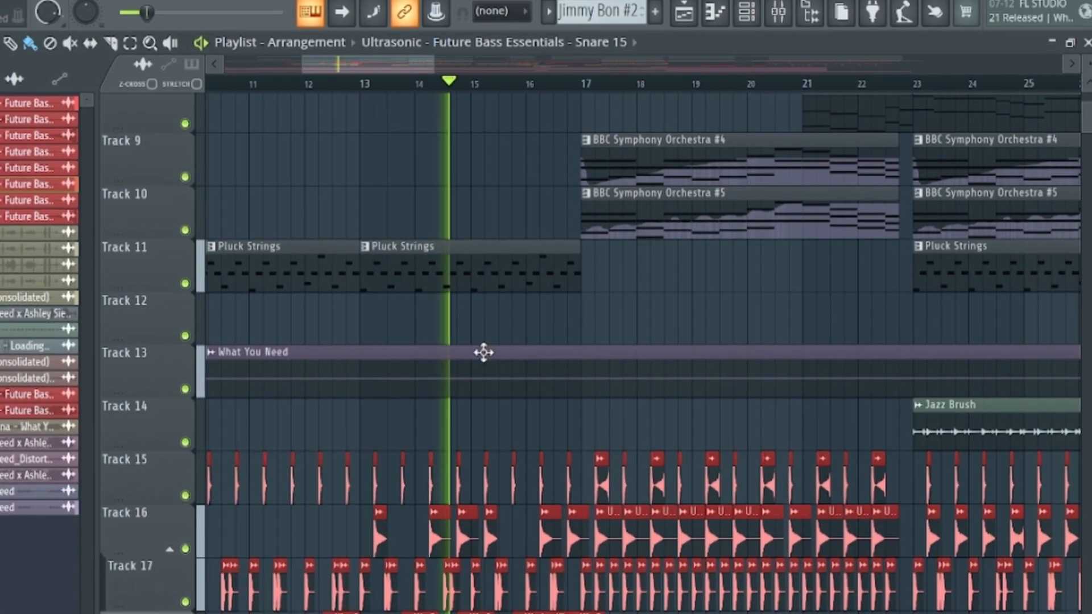
{"action": "scroll", "coordinate": [580, 519], "scroll_direction": "down", "scroll_amount": 3}
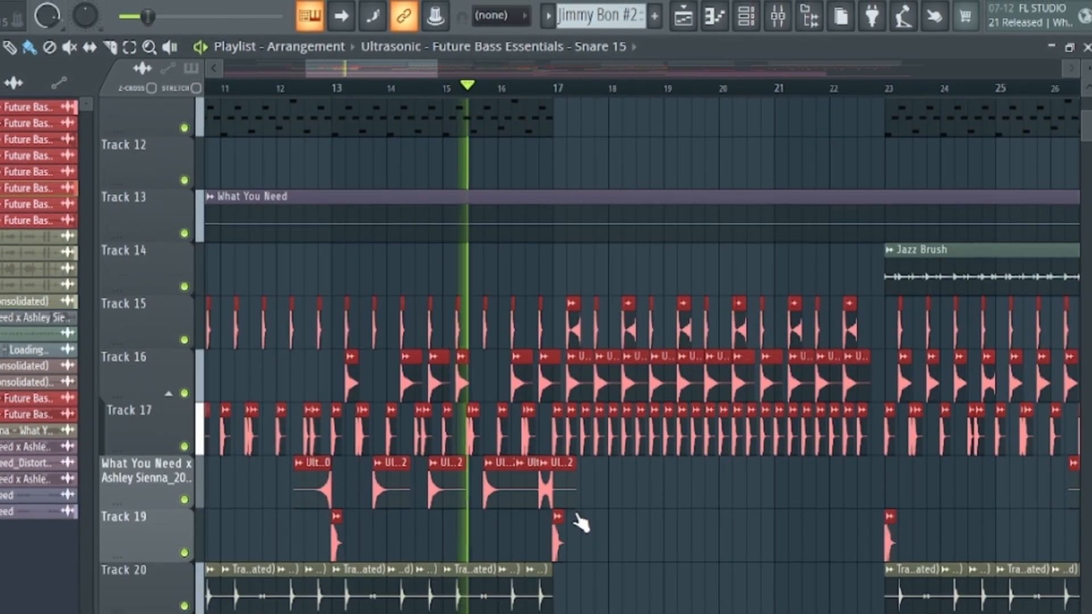
{"action": "scroll", "coordinate": [608, 422], "scroll_direction": "up", "scroll_amount": 2}
{"action": "scroll", "coordinate": [607, 423], "scroll_direction": "up", "scroll_amount": 3}
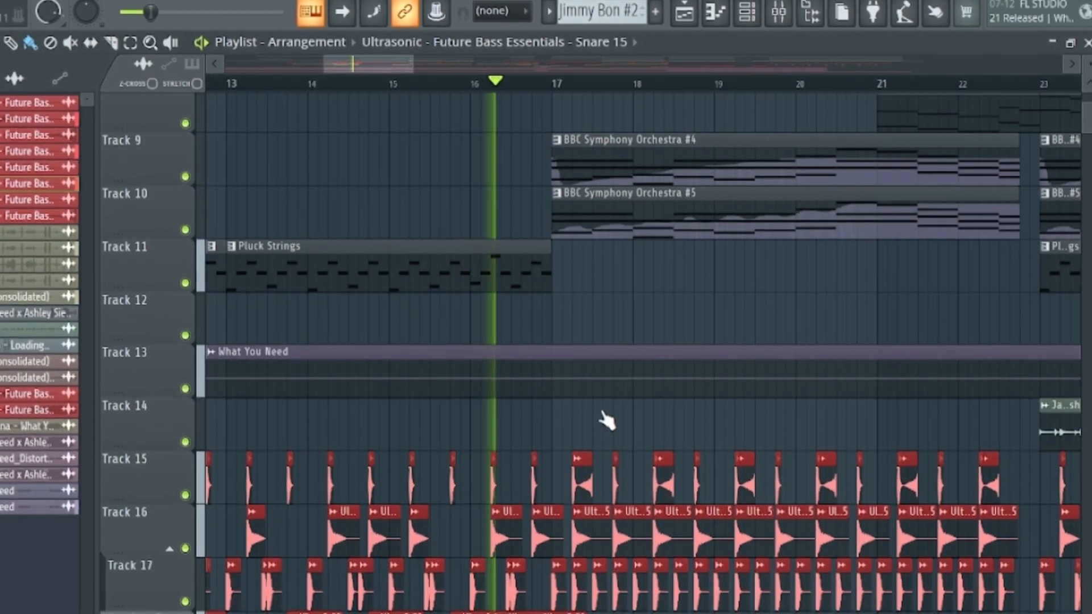
{"action": "scroll", "coordinate": [634, 495], "scroll_direction": "up", "scroll_amount": 3}
{"action": "key", "text": "space"}
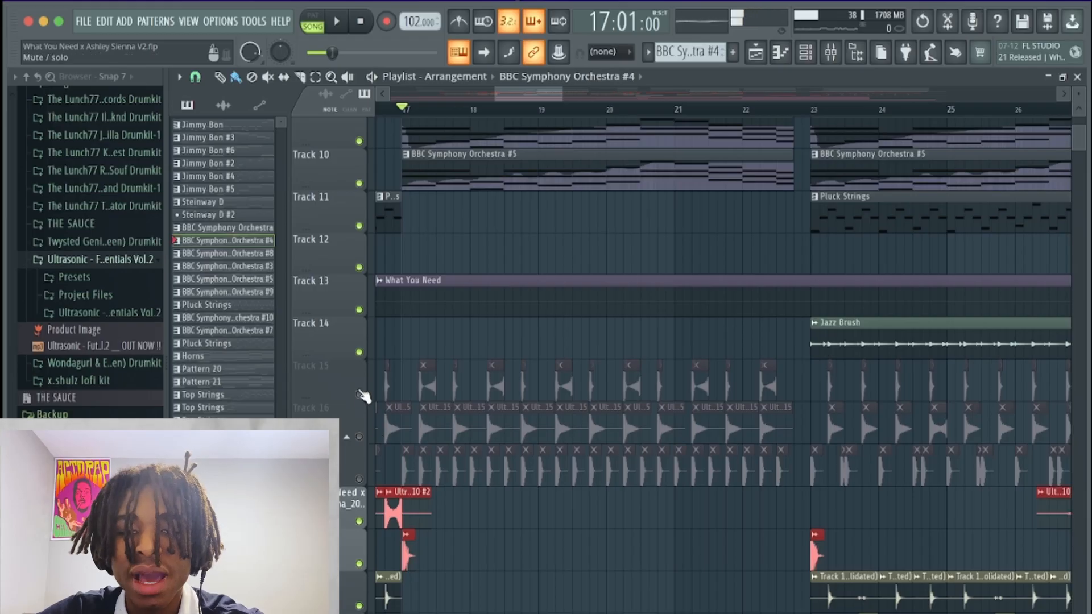
- Unmute the snare layers on Tracks 15 and 16 and play the build-up from bar 17 to bar 22
{"action": "left_click", "coordinate": [359, 394]}
{"action": "left_click", "coordinate": [359, 436]}
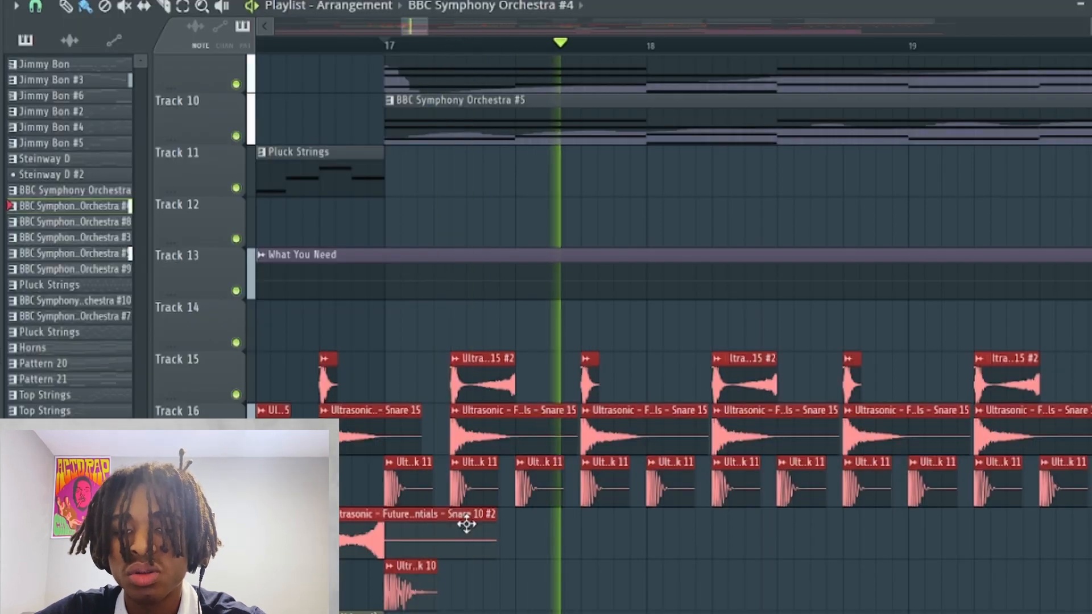
{"action": "scroll", "coordinate": [614, 589], "scroll_direction": "down", "scroll_amount": 4}
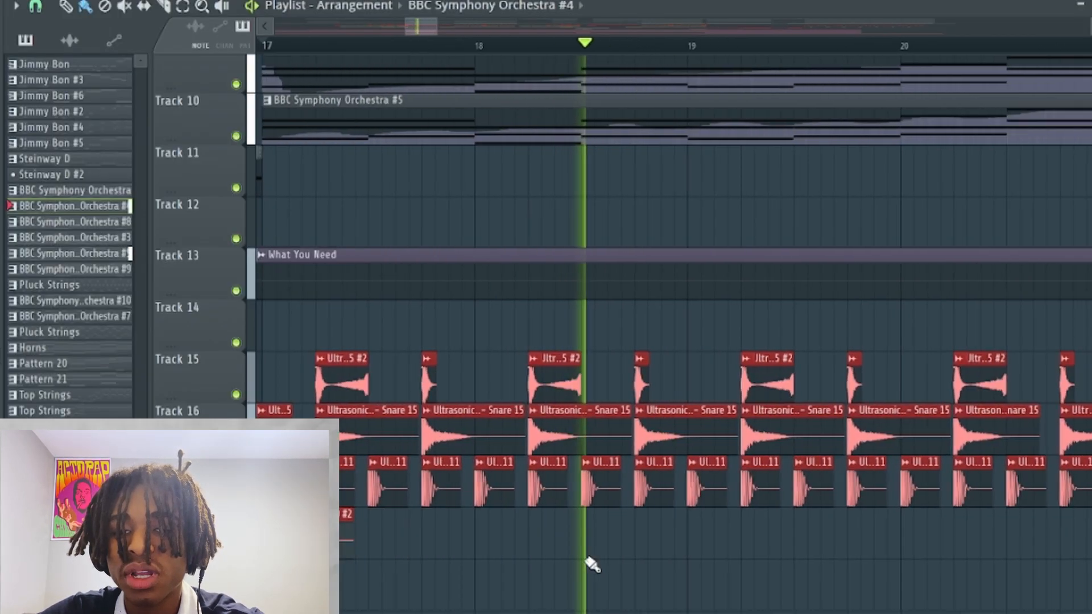
{"action": "scroll", "coordinate": [591, 565], "scroll_direction": "down", "scroll_amount": 2}
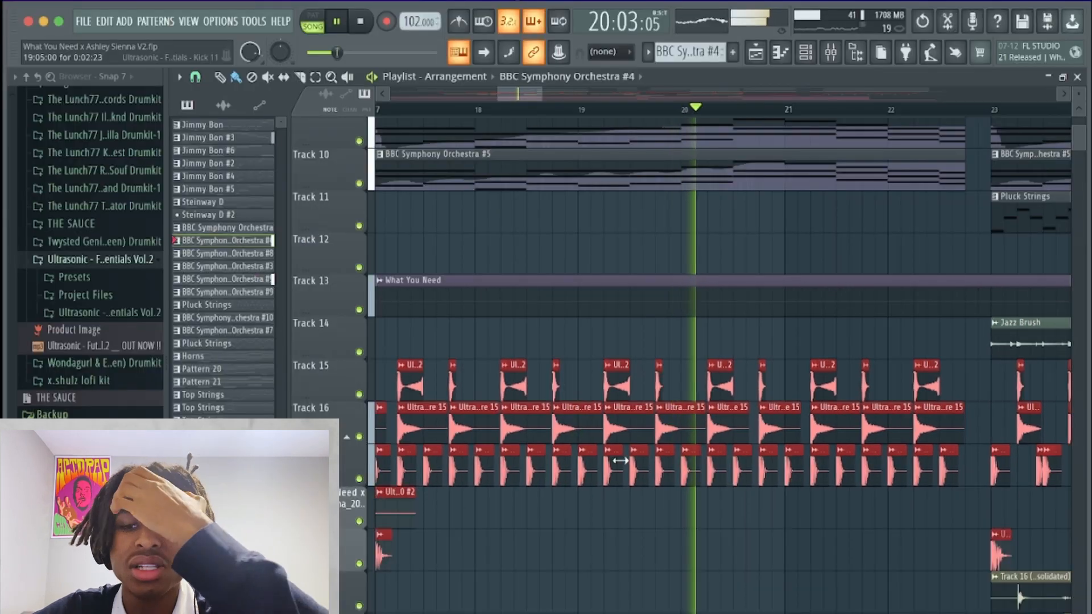
{"action": "scroll", "coordinate": [760, 508], "scroll_direction": "down", "scroll_amount": 2}
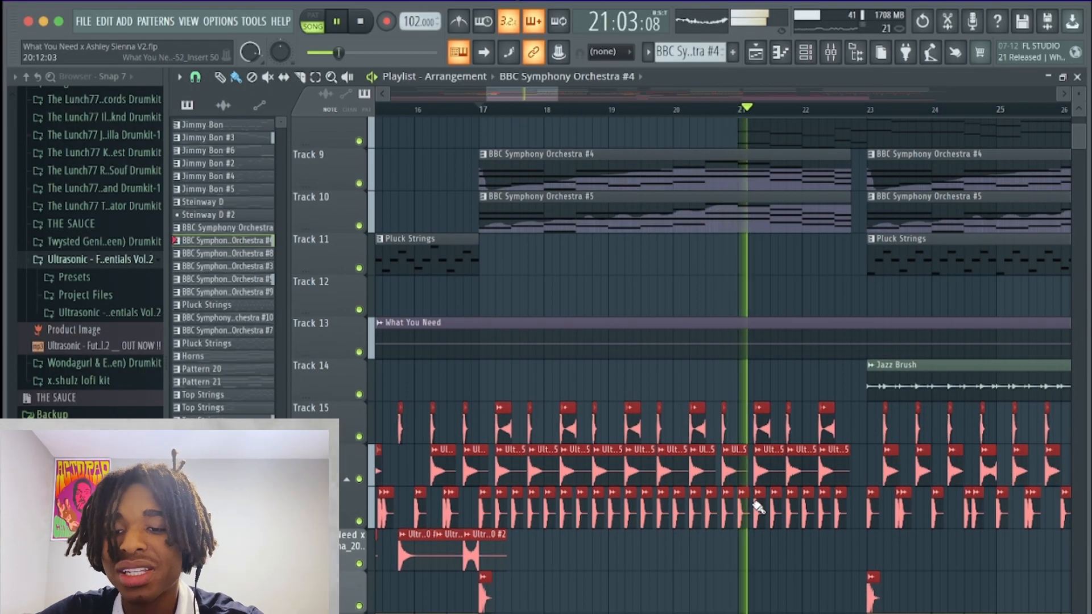
{"action": "scroll", "coordinate": [760, 508], "scroll_direction": "up", "scroll_amount": 2}
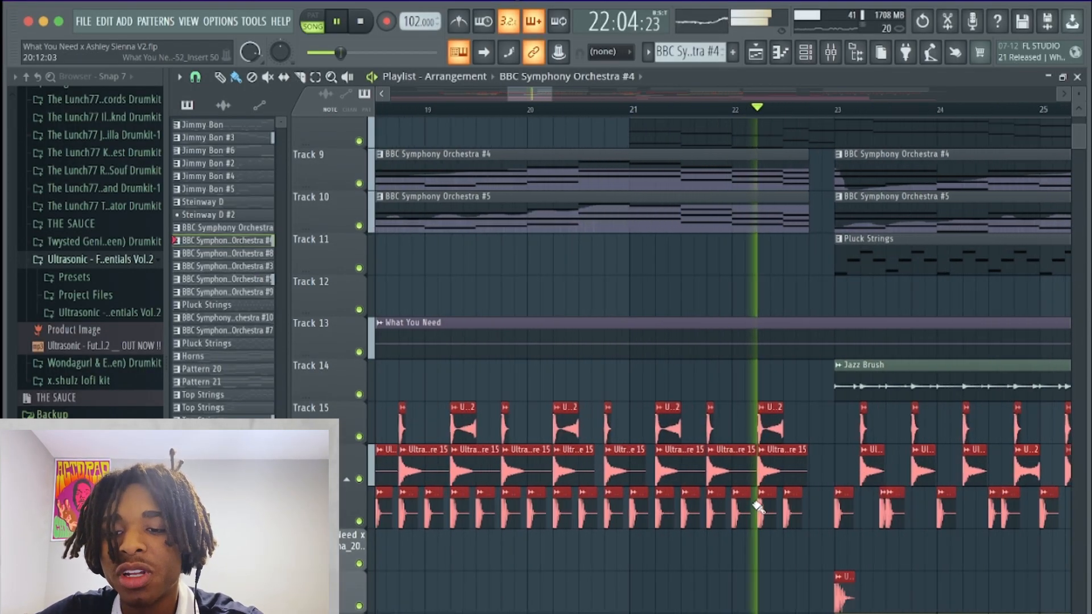
{"action": "key", "text": "space"}
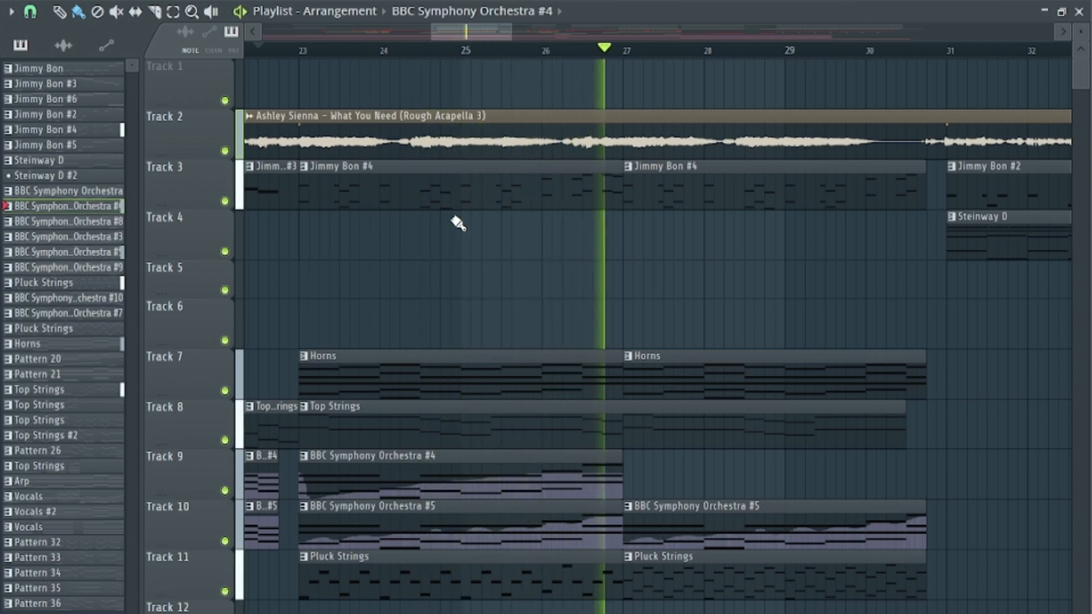
- Play the full section with horns, strings, plucks and acapella from bar 23 up to bar 31
{"action": "scroll", "coordinate": [702, 376], "scroll_direction": "down", "scroll_amount": 3}
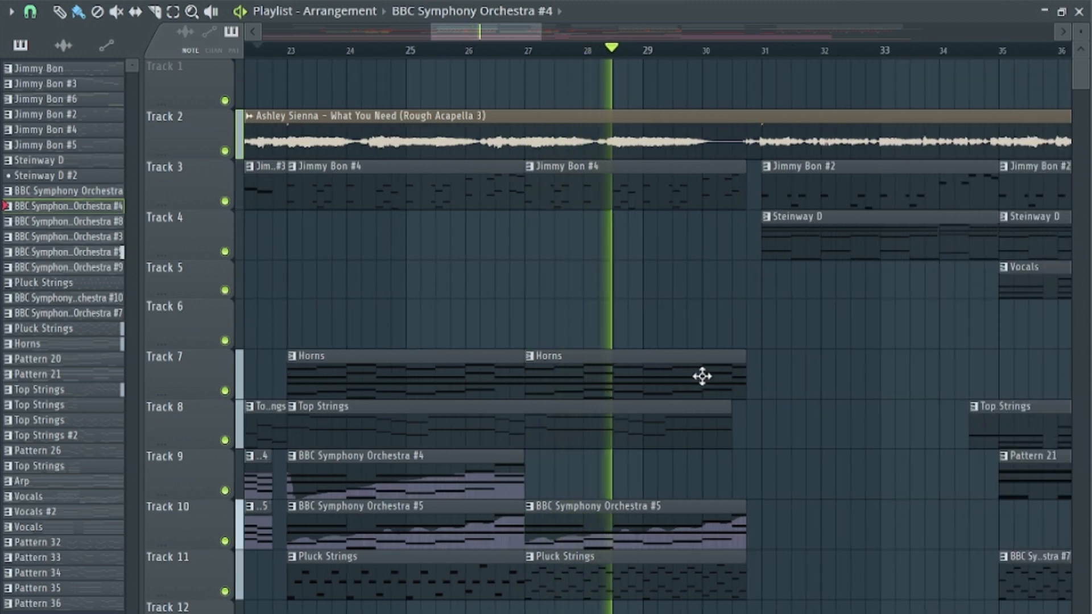
{"action": "scroll", "coordinate": [748, 407], "scroll_direction": "down", "scroll_amount": 2}
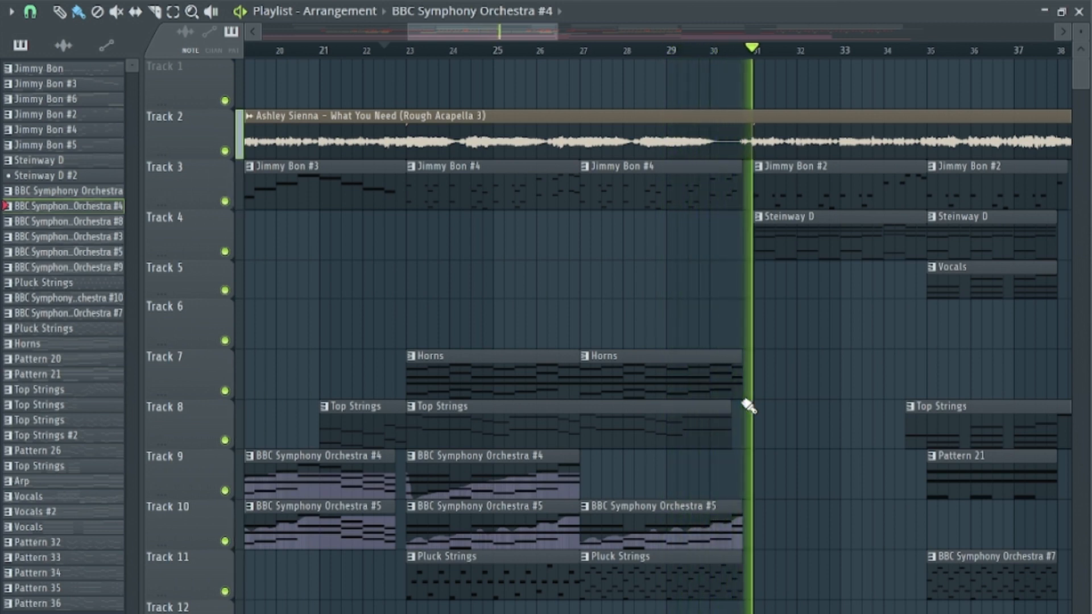
{"action": "key", "text": "space"}
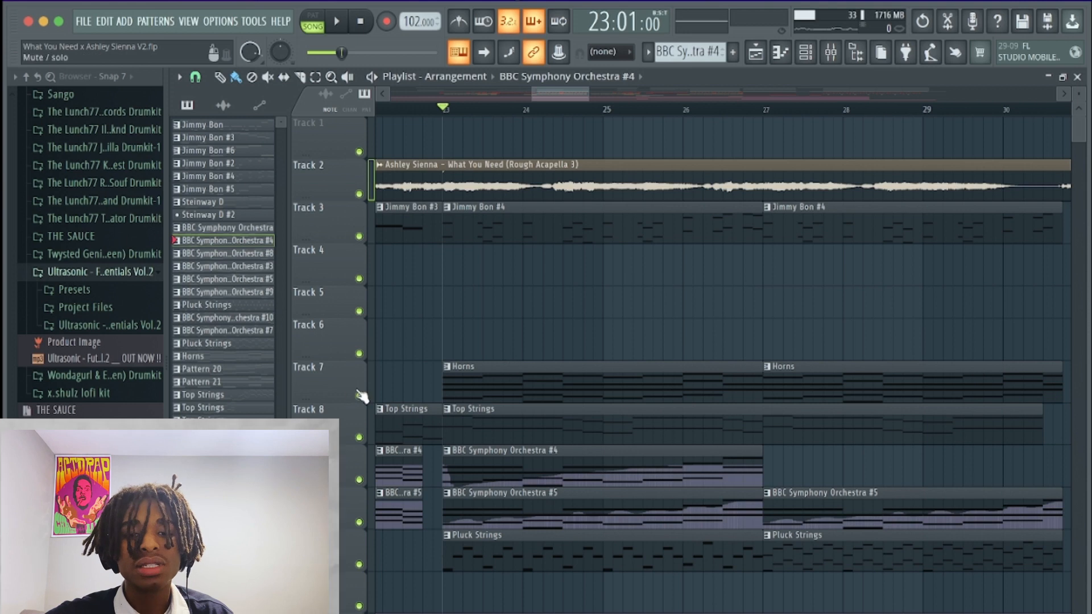
- Open the Horns pattern on Track 7 in the piano roll, examine its chord notes and return to the playlist
{"action": "double_click", "coordinate": [448, 373]}
{"action": "scroll", "coordinate": [305, 275], "scroll_direction": "up", "scroll_amount": 2}
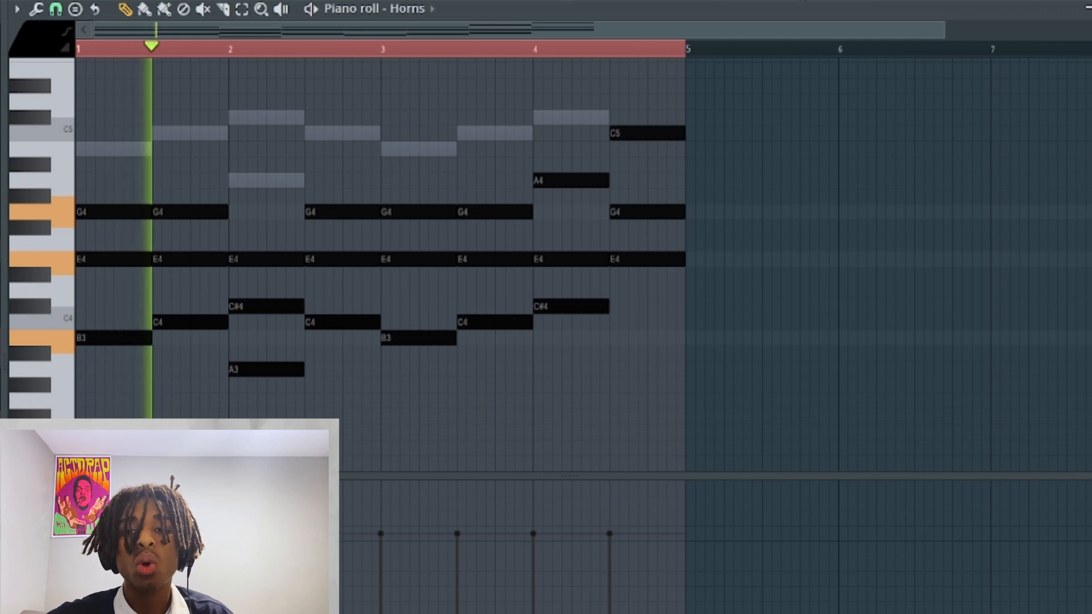
{"action": "key", "text": "F6"}
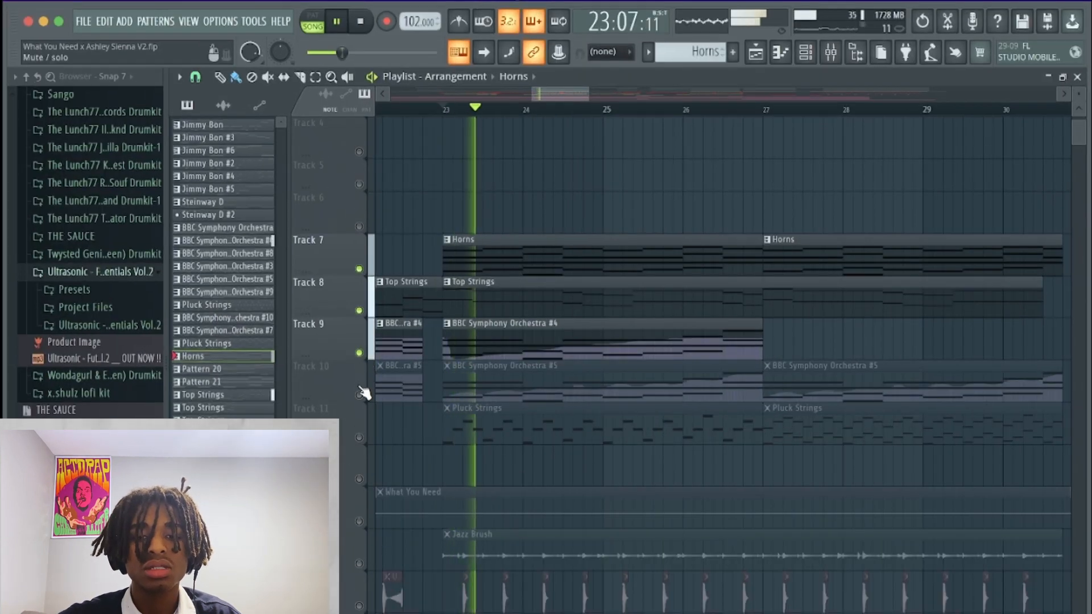
- Unmute Track 10 and the automation tracks, including both channel volumes, Pre Master stereo separation and ValhallaSupermassive mix level
{"action": "left_click", "coordinate": [360, 394]}
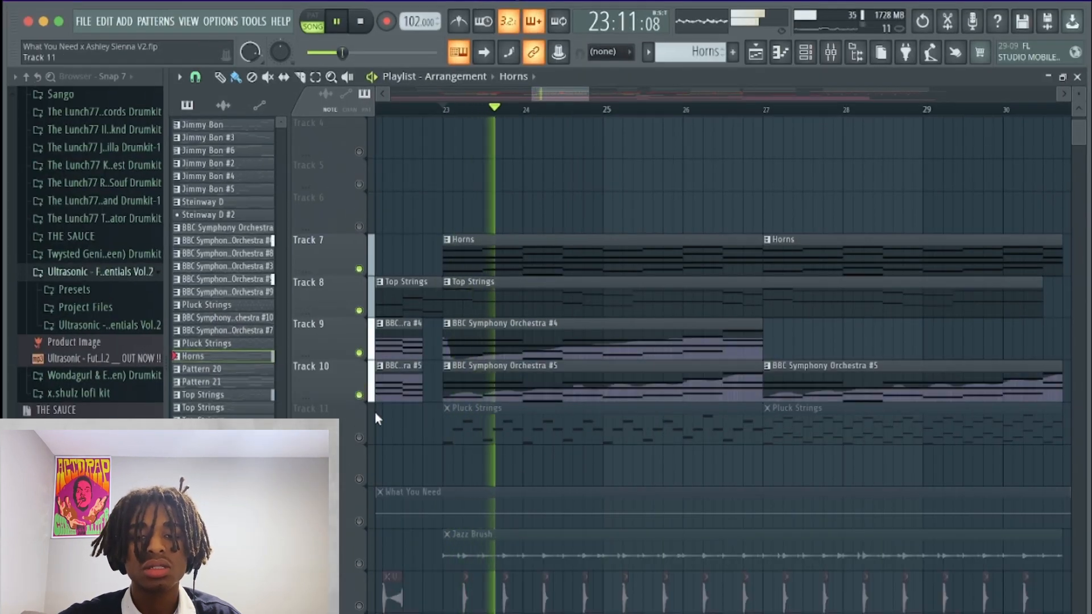
{"action": "scroll", "coordinate": [504, 434], "scroll_direction": "down", "scroll_amount": 6}
{"action": "scroll", "coordinate": [505, 434], "scroll_direction": "down", "scroll_amount": 3, "text": "ctrl"}
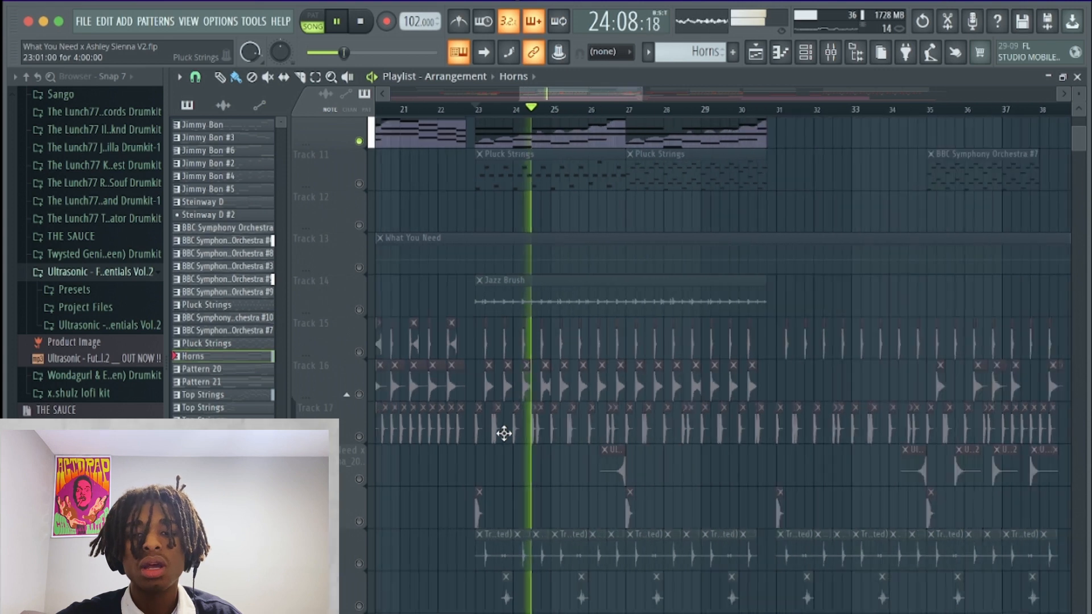
{"action": "scroll", "coordinate": [505, 434], "scroll_direction": "down", "scroll_amount": 1}
{"action": "scroll", "coordinate": [505, 434], "scroll_direction": "down", "scroll_amount": 8}
{"action": "scroll", "coordinate": [505, 434], "scroll_direction": "down", "scroll_amount": 3, "text": "ctrl"}
{"action": "left_click", "coordinate": [359, 479]}
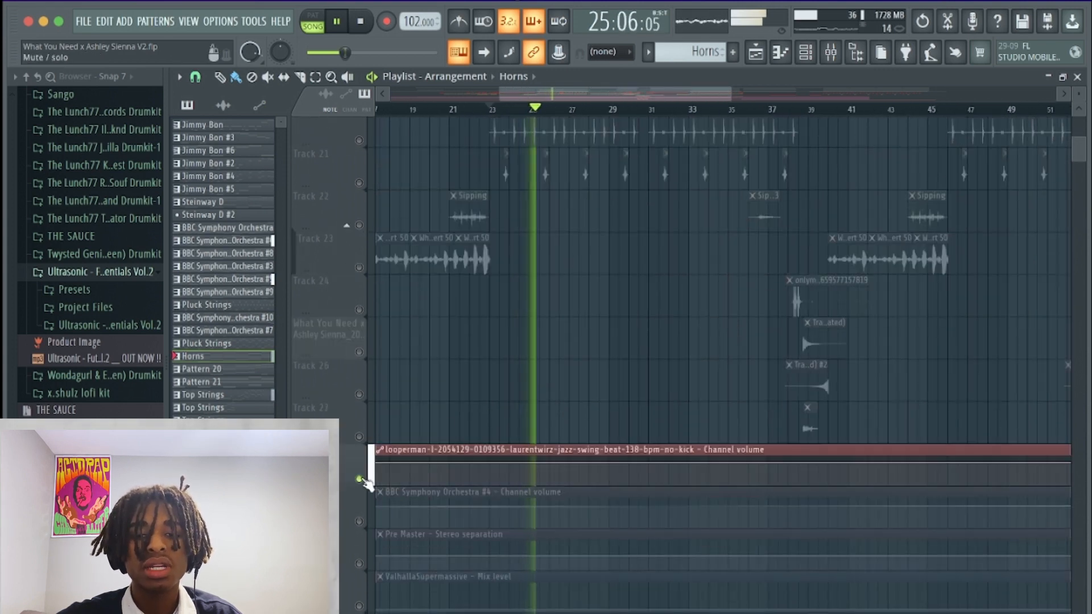
{"action": "left_click", "coordinate": [359, 521]}
{"action": "left_click", "coordinate": [359, 564]}
{"action": "left_click", "coordinate": [359, 605]}
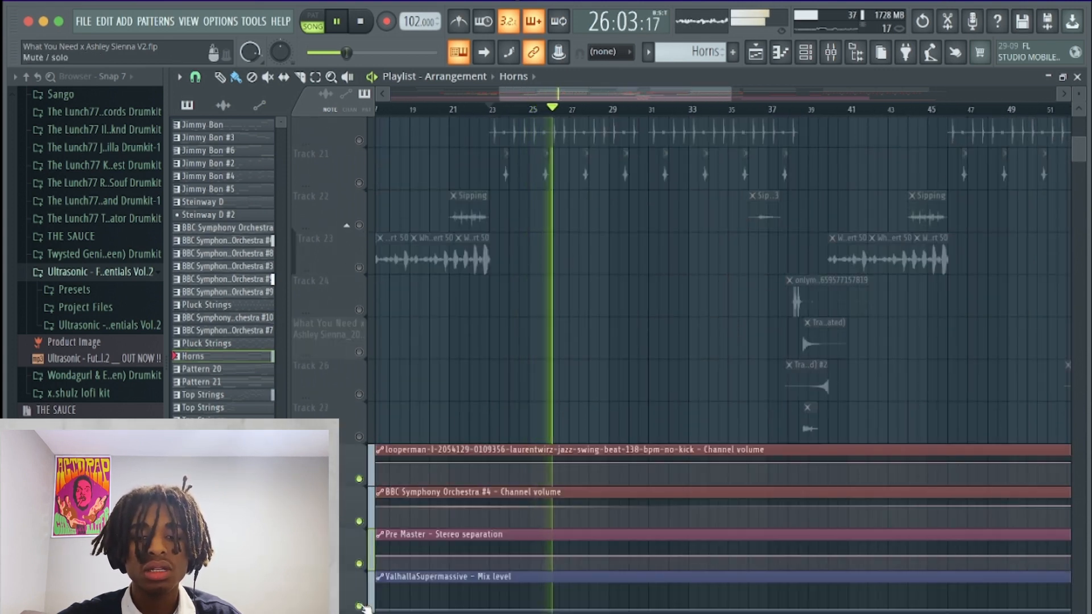
{"action": "scroll", "coordinate": [361, 606], "scroll_direction": "down", "scroll_amount": 4}
{"action": "left_click", "coordinate": [360, 479]}
{"action": "left_click", "coordinate": [361, 522]}
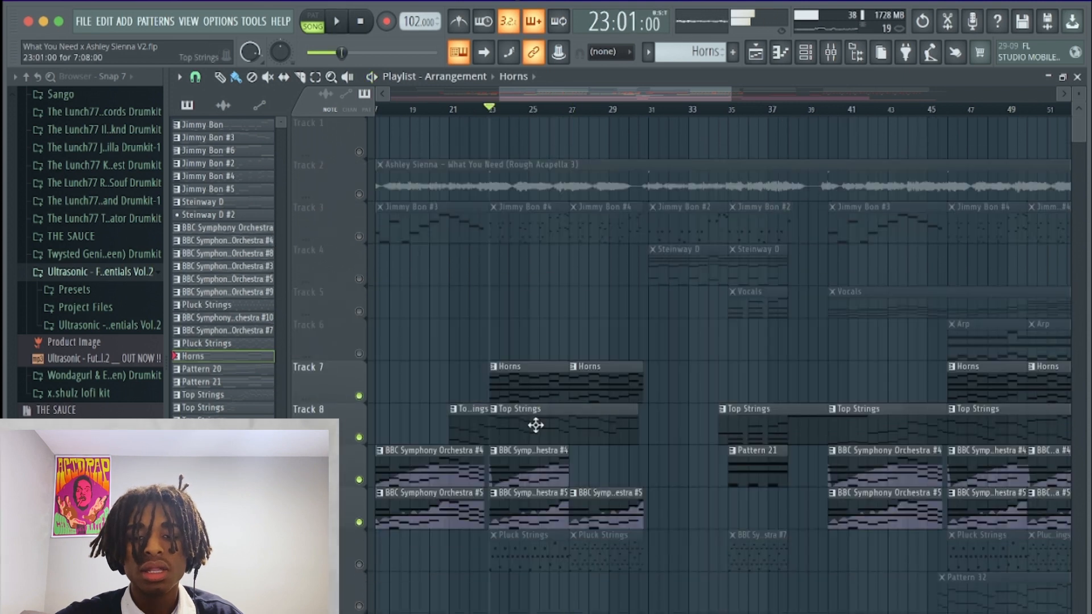
- Open the Top Strings pattern on Track 8 and examine its notes
{"action": "double_click", "coordinate": [536, 426]}
{"action": "scroll", "coordinate": [541, 431], "scroll_direction": "left", "scroll_amount": 5}
{"action": "scroll", "coordinate": [541, 431], "scroll_direction": "up", "scroll_amount": 3}
{"action": "scroll", "coordinate": [541, 430], "scroll_direction": "down", "scroll_amount": 3, "text": "ctrl"}
{"action": "scroll", "coordinate": [540, 431], "scroll_direction": "up", "scroll_amount": 4}
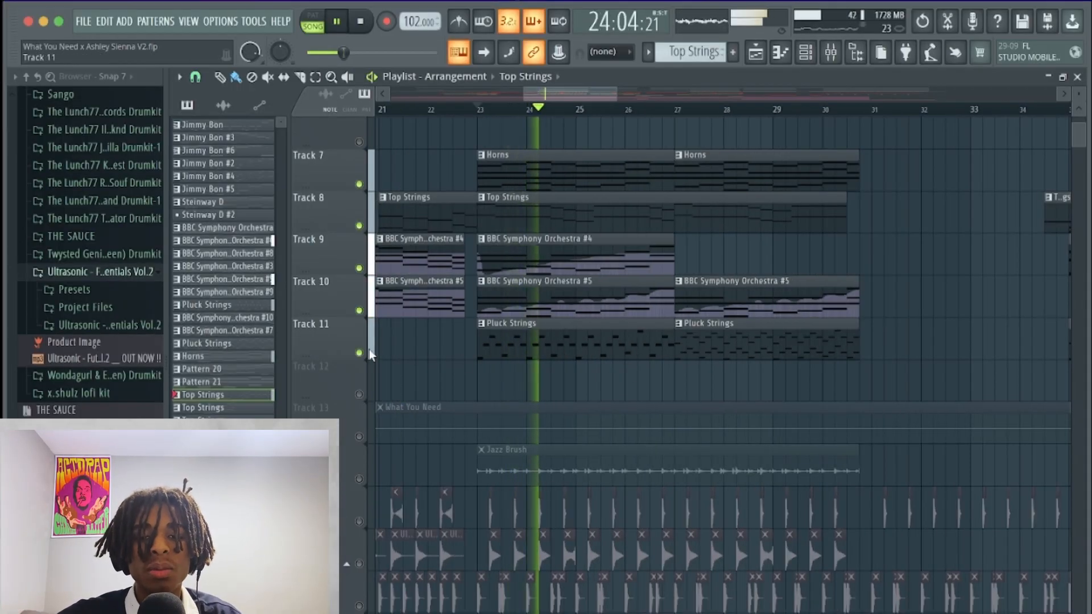
- Solo the Pluck Strings on Track 11 during playback, then restore all tracks
{"action": "right_click", "coordinate": [360, 353]}
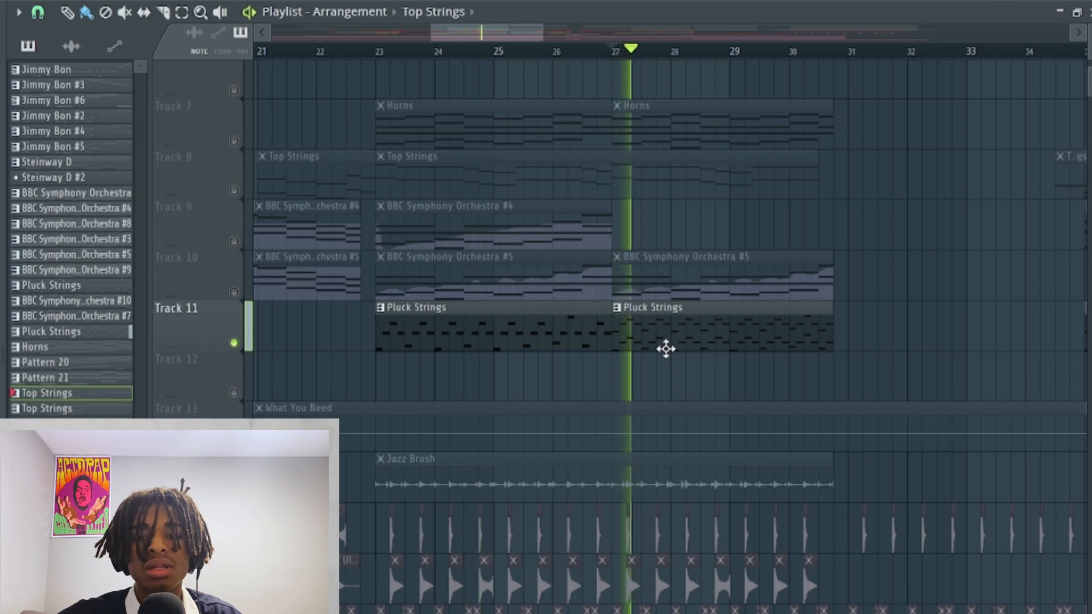
{"action": "right_click", "coordinate": [233, 343]}
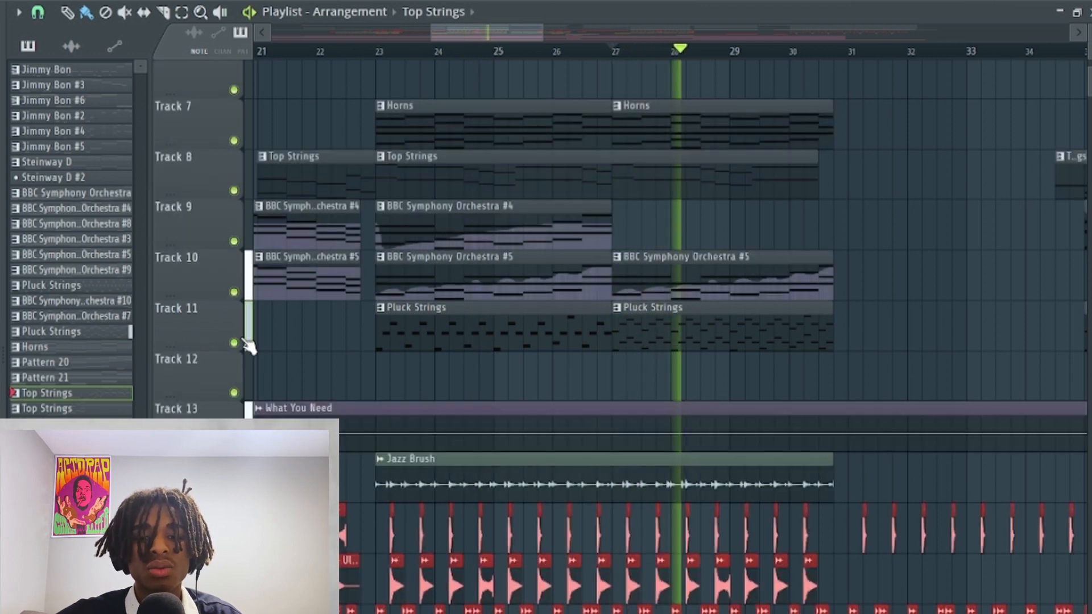
- Isolate the Jazz Brush loop on Track 14, then bring in the drums on Tracks 16 and 15 and play from bar 23
{"action": "scroll", "coordinate": [277, 376], "scroll_direction": "down", "scroll_amount": 4}
{"action": "right_click", "coordinate": [218, 222]}
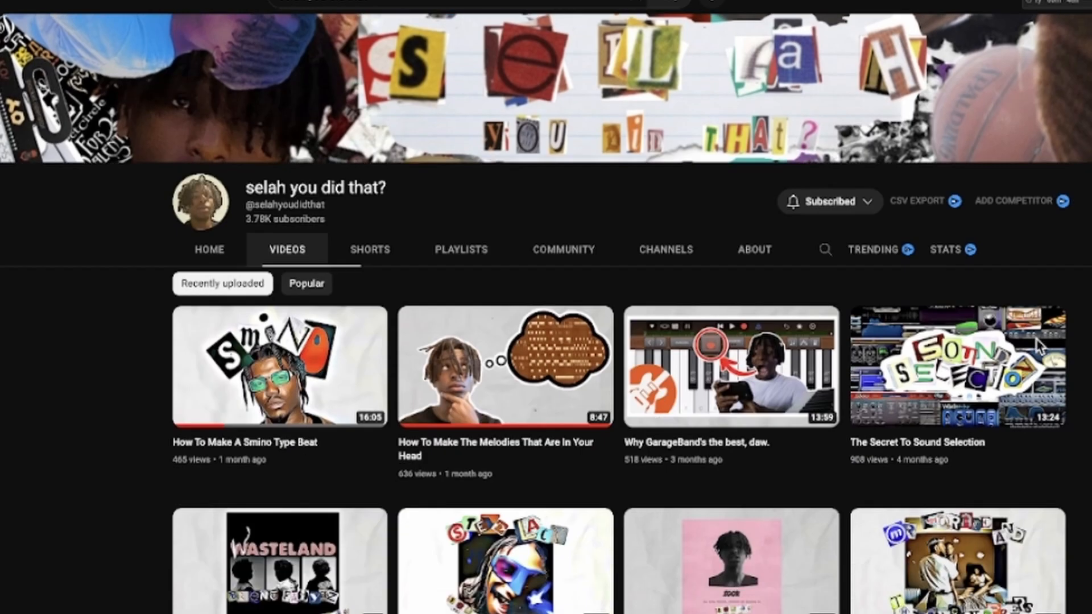
{"action": "scroll", "coordinate": [1038, 347], "scroll_direction": "down", "scroll_amount": 4}
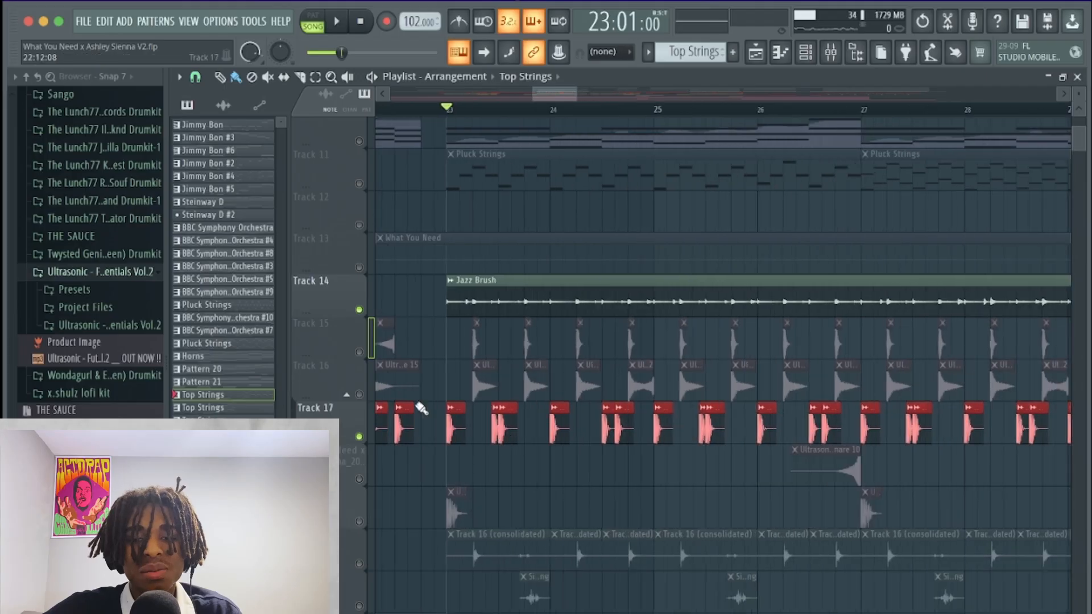
{"action": "left_click", "coordinate": [359, 394]}
{"action": "left_click", "coordinate": [359, 352]}
{"action": "key", "text": "space"}
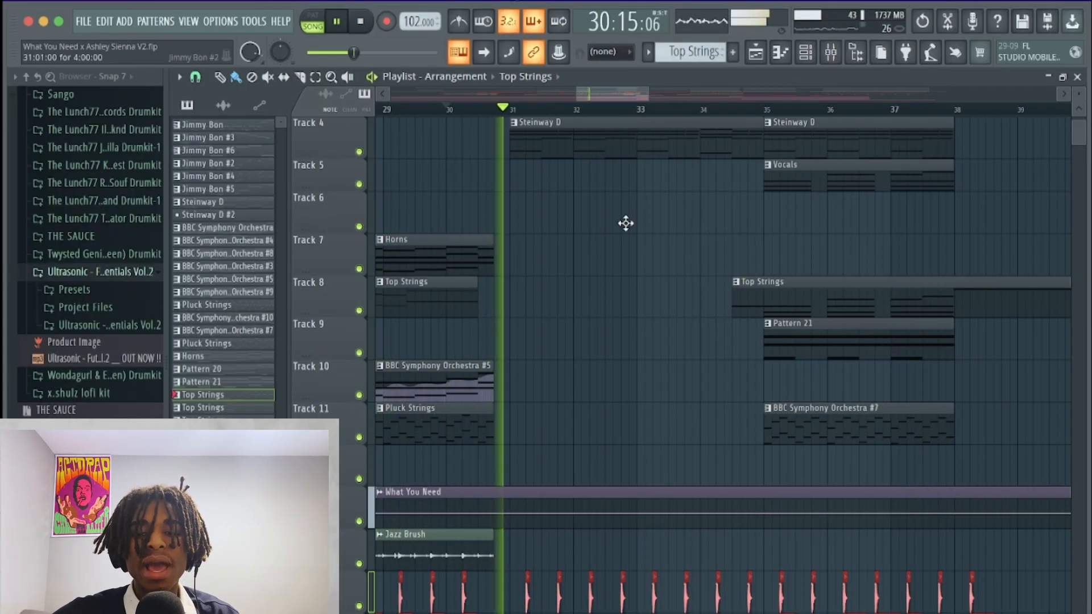
- Play the section from bar 31 with the Steinway D chords into the vocals and strings at bar 35
{"action": "scroll", "coordinate": [626, 223], "scroll_direction": "up", "scroll_amount": 3}
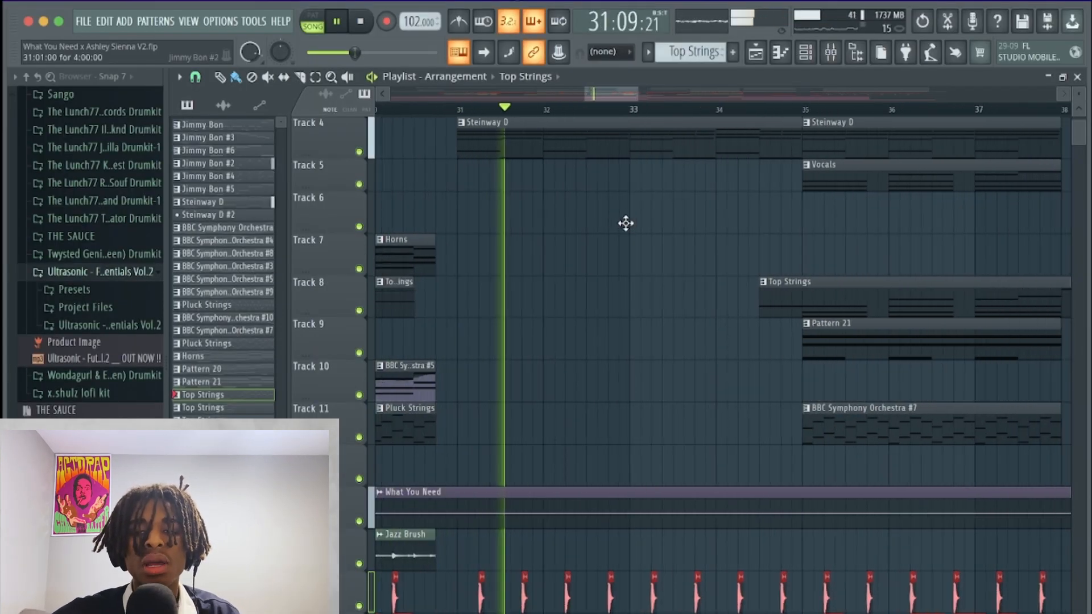
{"action": "scroll", "coordinate": [625, 225], "scroll_direction": "right", "scroll_amount": 3}
{"action": "scroll", "coordinate": [626, 225], "scroll_direction": "up", "scroll_amount": 2}
{"action": "scroll", "coordinate": [625, 225], "scroll_direction": "down", "scroll_amount": 2}
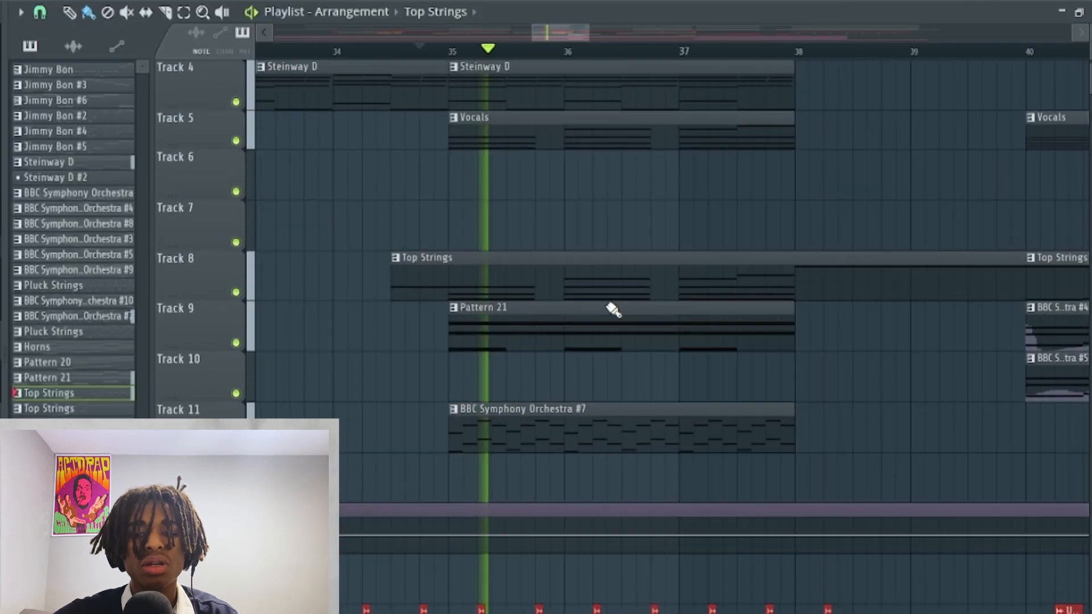
- Examine the notes of the Top Strings pattern starting before bar 35 in the piano roll
{"action": "scroll", "coordinate": [614, 308], "scroll_direction": "down", "scroll_amount": 3}
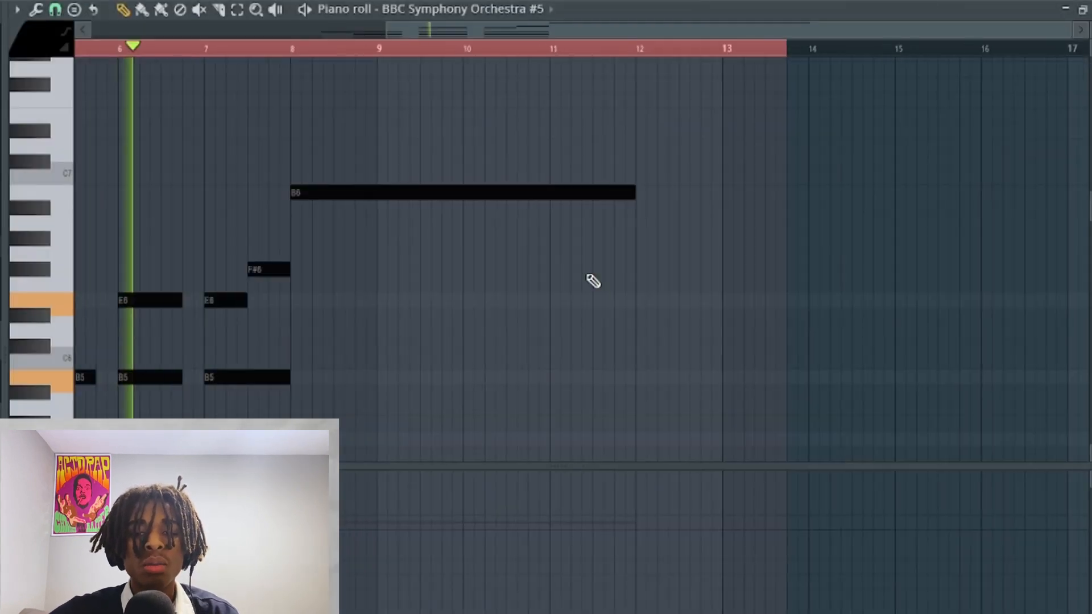
{"action": "scroll", "coordinate": [592, 280], "scroll_direction": "left", "scroll_amount": 4}
{"action": "scroll", "coordinate": [593, 281], "scroll_direction": "down", "scroll_amount": 4}
{"action": "scroll", "coordinate": [592, 281], "scroll_direction": "down", "scroll_amount": 1}
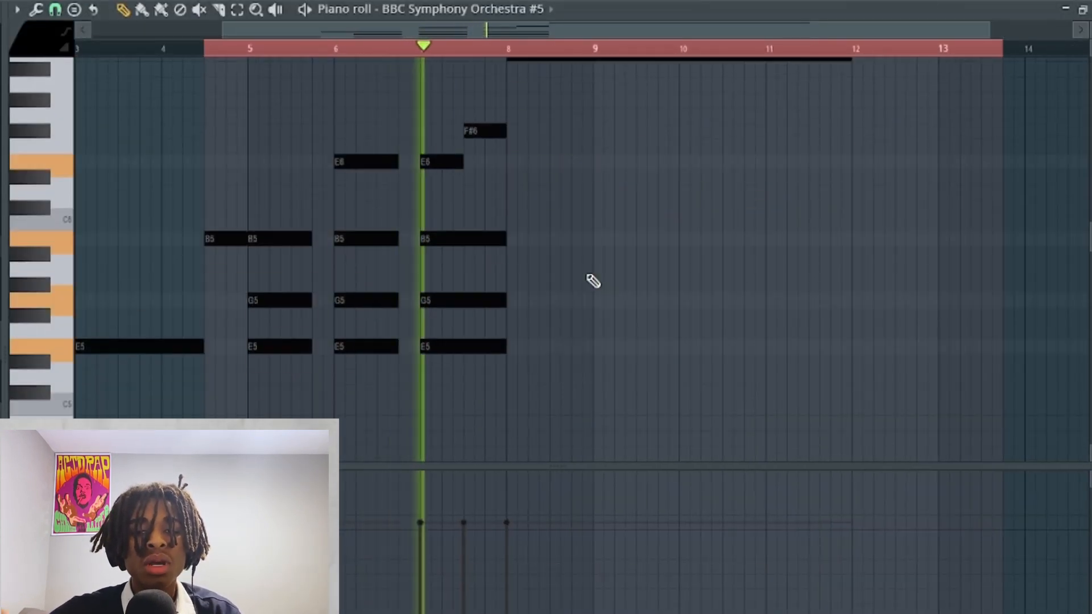
{"action": "scroll", "coordinate": [592, 280], "scroll_direction": "up", "scroll_amount": 10}
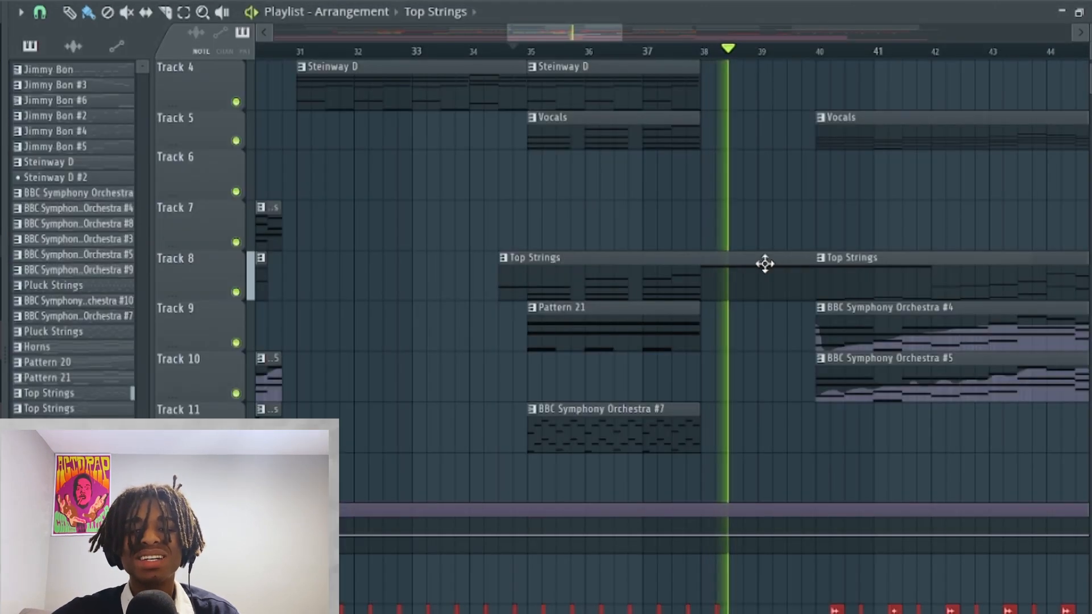
- Play the break between bars 38 and 40, following the drum clips down to the gun-loading sound effect
{"action": "scroll", "coordinate": [765, 264], "scroll_direction": "up", "scroll_amount": 3, "text": "ctrl"}
{"action": "scroll", "coordinate": [763, 261], "scroll_direction": "down", "scroll_amount": 8}
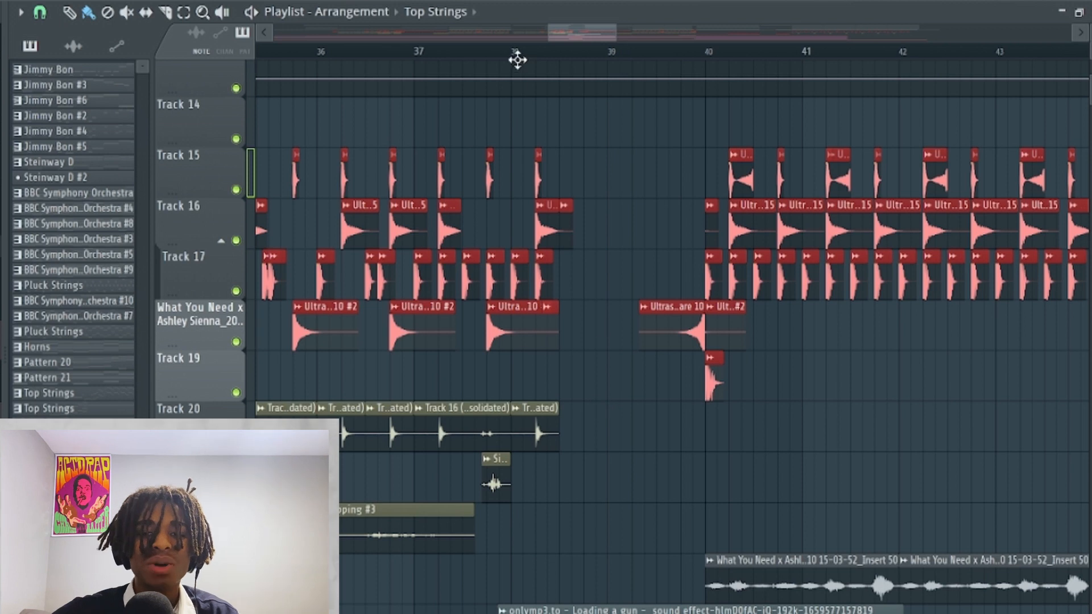
{"action": "scroll", "coordinate": [489, 244], "scroll_direction": "up", "scroll_amount": 10}
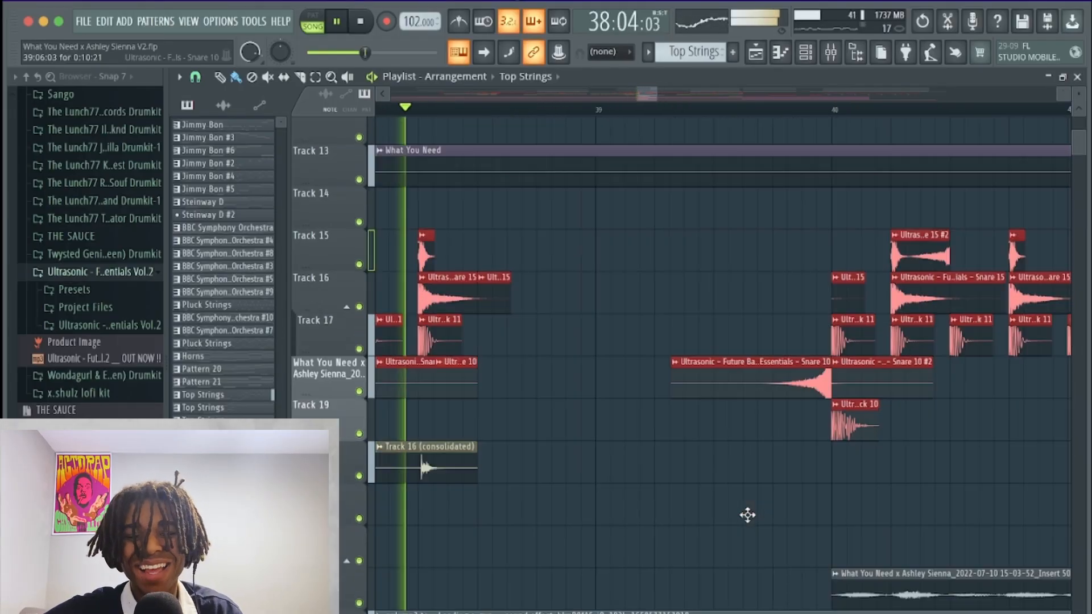
{"action": "scroll", "coordinate": [749, 514], "scroll_direction": "down", "scroll_amount": 3}
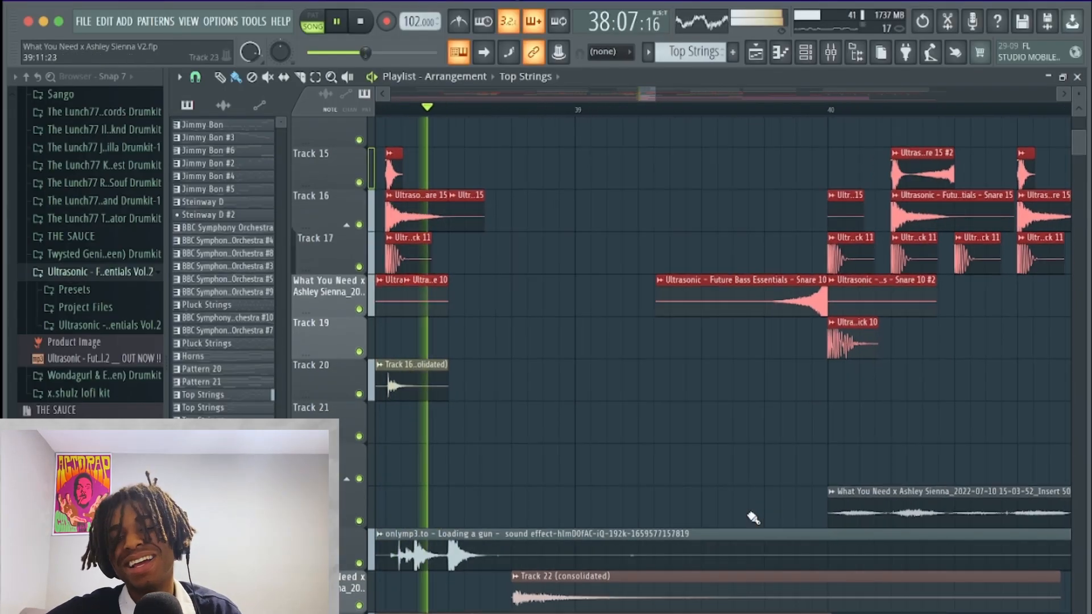
{"action": "scroll", "coordinate": [750, 514], "scroll_direction": "up", "scroll_amount": 2}
{"action": "scroll", "coordinate": [749, 515], "scroll_direction": "down", "scroll_amount": 4}
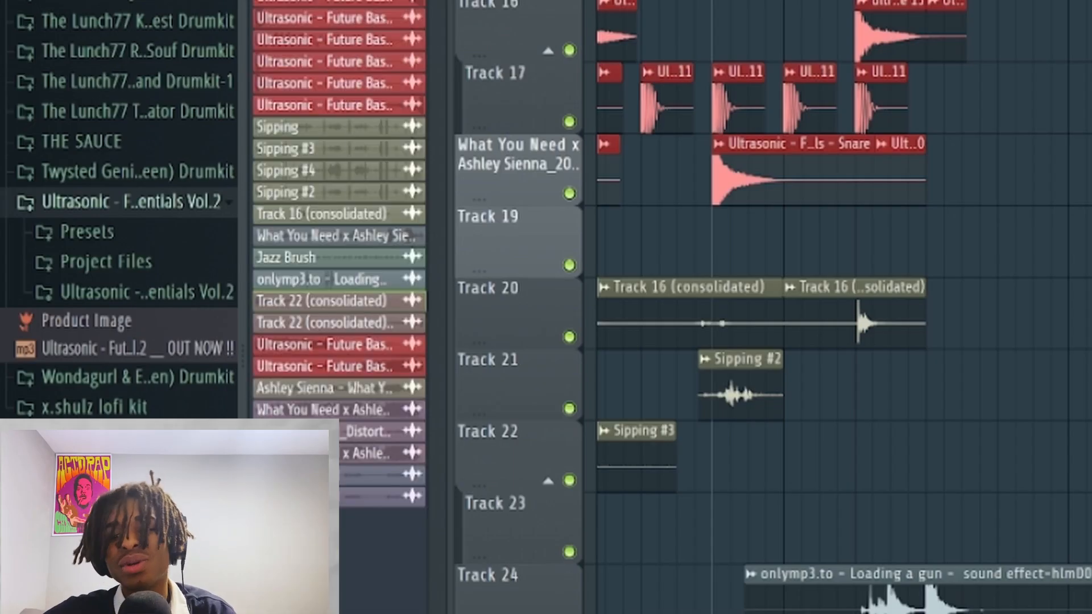
- Isolate the Snare 10 clips with the gun-loading effect and the Track 22 (consolidated) clips, placing the playhead at bar 38
{"action": "double_click", "coordinate": [660, 535]}
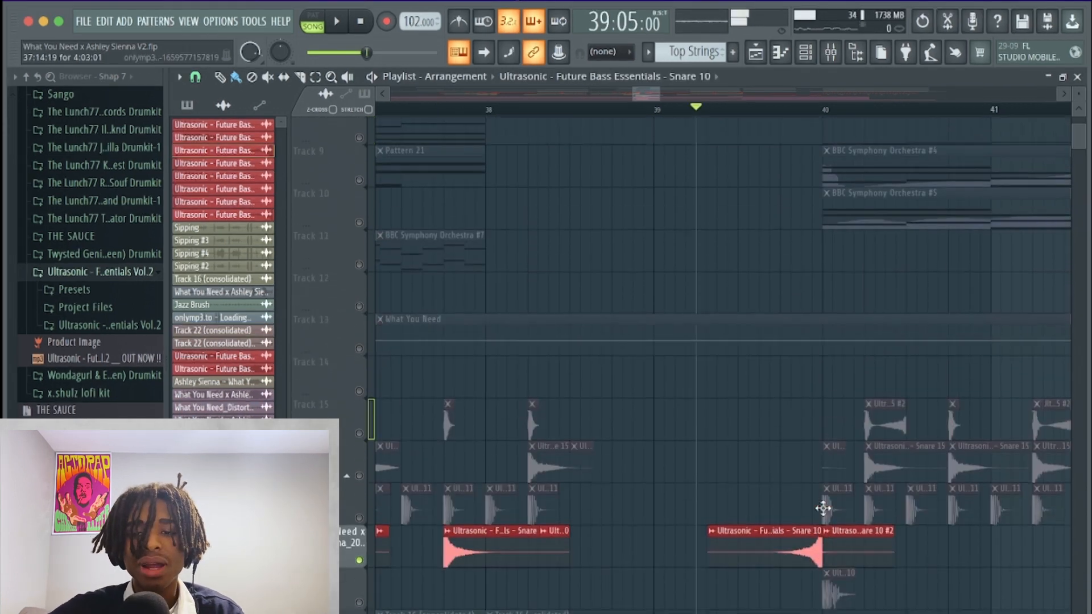
{"action": "scroll", "coordinate": [823, 508], "scroll_direction": "down", "scroll_amount": 4}
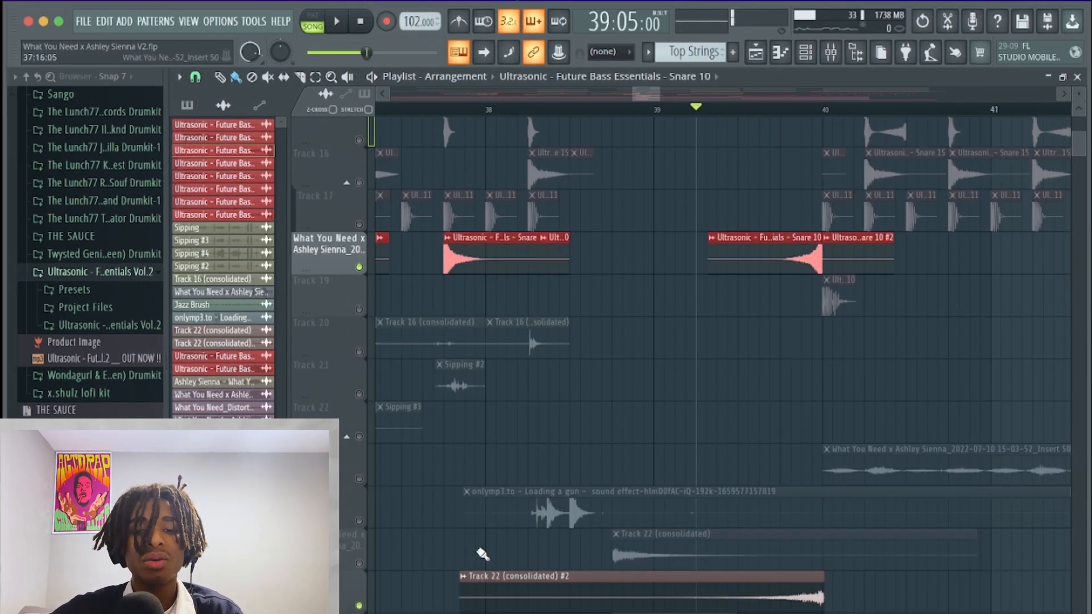
{"action": "scroll", "coordinate": [482, 553], "scroll_direction": "down", "scroll_amount": 2}
{"action": "scroll", "coordinate": [573, 390], "scroll_direction": "up", "scroll_amount": 2}
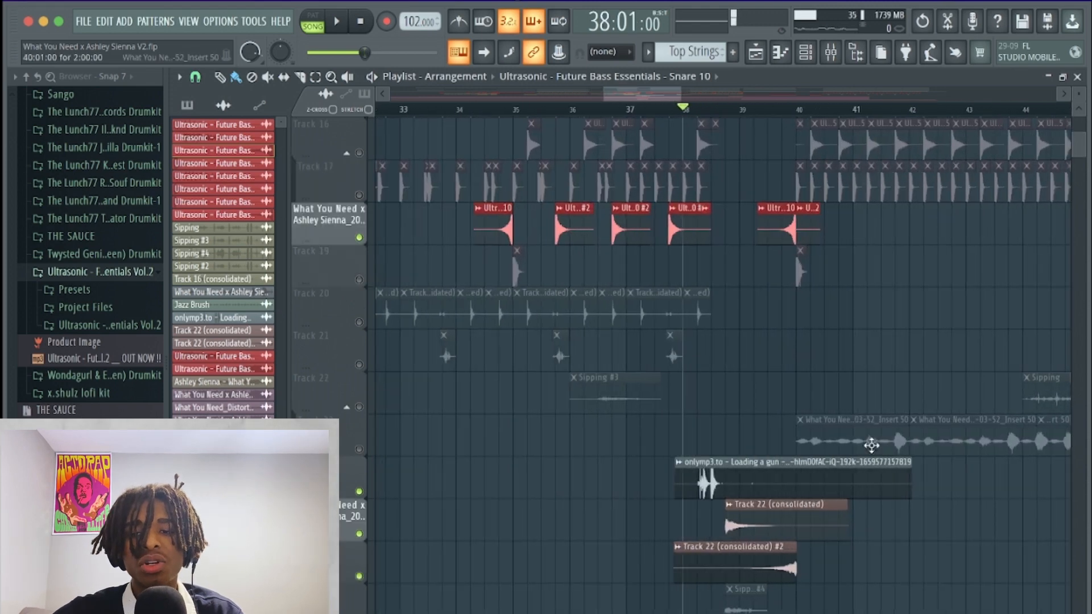
{"action": "scroll", "coordinate": [870, 446], "scroll_direction": "up", "scroll_amount": 5}
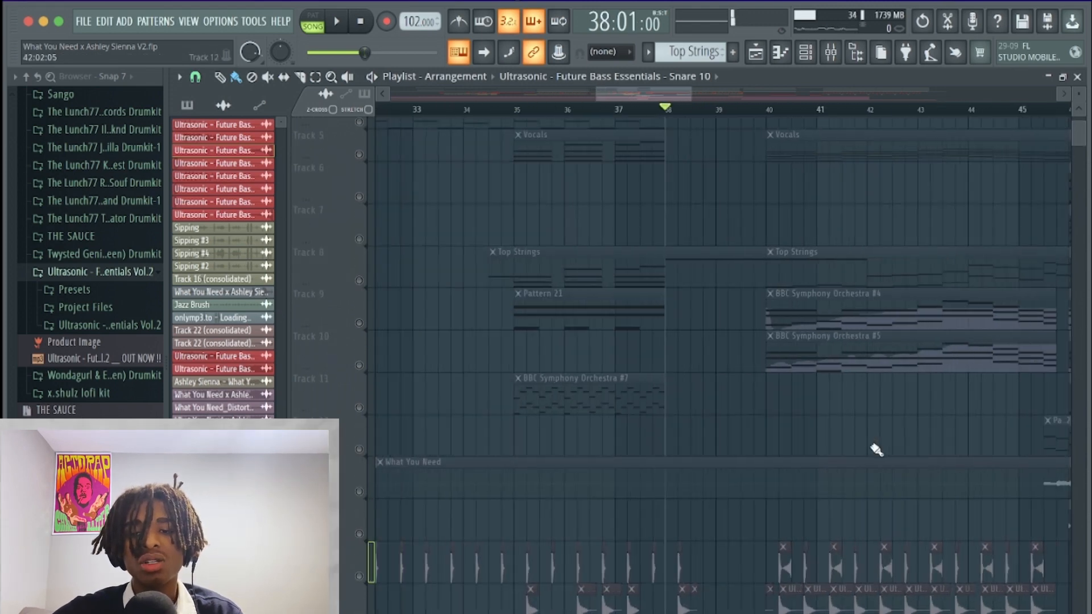
{"action": "scroll", "coordinate": [874, 449], "scroll_direction": "up", "scroll_amount": 3}
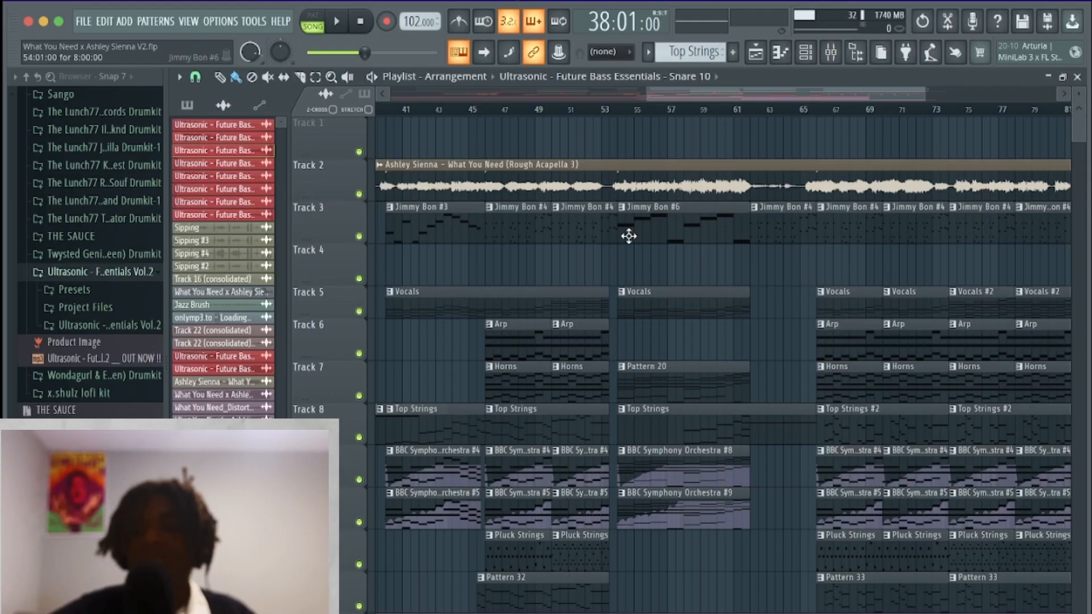
- Play the transition from bar 53 into bar 54, following the drums, Snare 10 riser and Downlifter 02
{"action": "scroll", "coordinate": [626, 233], "scroll_direction": "down", "scroll_amount": 3}
{"action": "scroll", "coordinate": [534, 257], "scroll_direction": "up", "scroll_amount": 4}
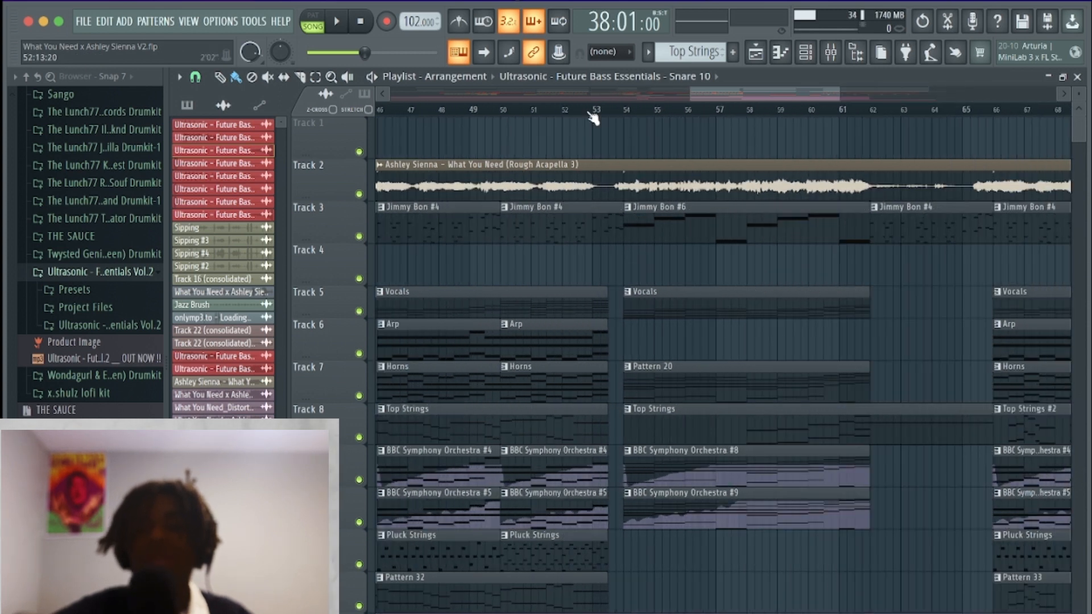
{"action": "scroll", "coordinate": [290, 100], "scroll_direction": "down", "scroll_amount": 10}
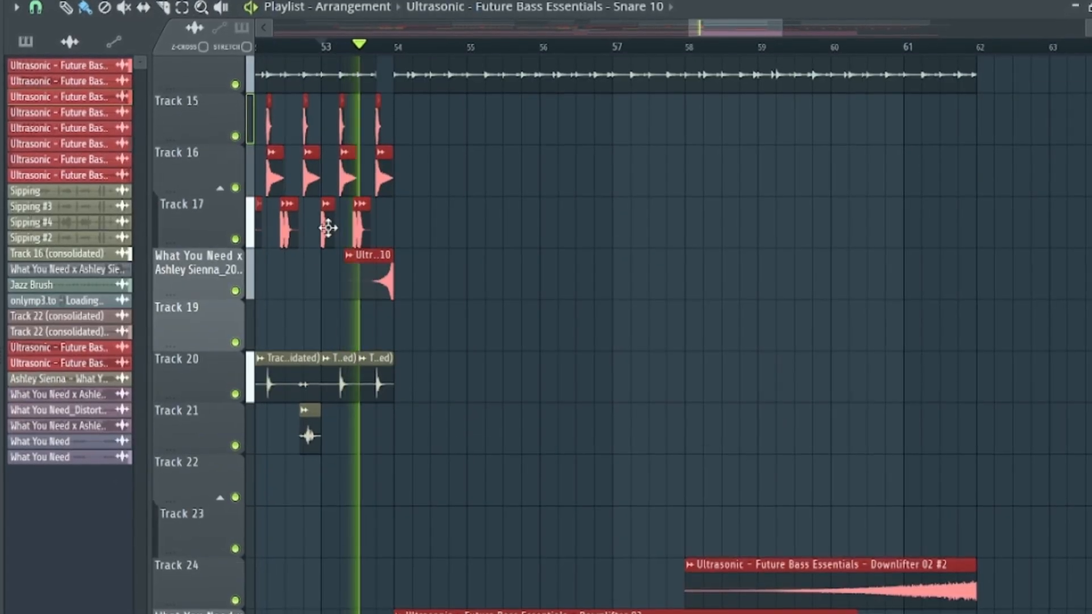
{"action": "scroll", "coordinate": [327, 228], "scroll_direction": "up", "scroll_amount": 3}
{"action": "scroll", "coordinate": [328, 228], "scroll_direction": "up", "scroll_amount": 4}
{"action": "scroll", "coordinate": [326, 228], "scroll_direction": "up", "scroll_amount": 1}
{"action": "scroll", "coordinate": [326, 227], "scroll_direction": "down", "scroll_amount": 5}
{"action": "scroll", "coordinate": [326, 227], "scroll_direction": "down", "scroll_amount": 3}
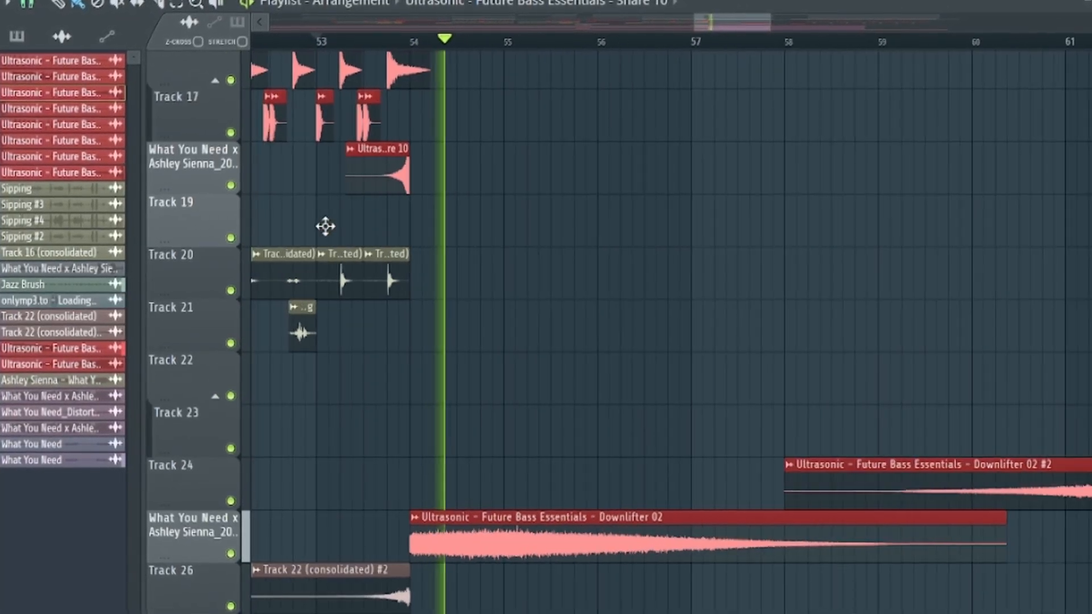
- Mute the acapella on Track 2 and play the Jimmy Bon #6, Vocals, Pattern 20 and orchestral strings section after bar 54
{"action": "scroll", "coordinate": [596, 463], "scroll_direction": "up", "scroll_amount": 5}
{"action": "scroll", "coordinate": [596, 463], "scroll_direction": "down", "scroll_amount": 2}
{"action": "scroll", "coordinate": [596, 463], "scroll_direction": "up", "scroll_amount": 6}
{"action": "scroll", "coordinate": [597, 464], "scroll_direction": "down", "scroll_amount": 2}
{"action": "scroll", "coordinate": [596, 464], "scroll_direction": "up", "scroll_amount": 2}
{"action": "scroll", "coordinate": [597, 465], "scroll_direction": "right", "scroll_amount": 2}
{"action": "scroll", "coordinate": [597, 465], "scroll_direction": "up", "scroll_amount": 3}
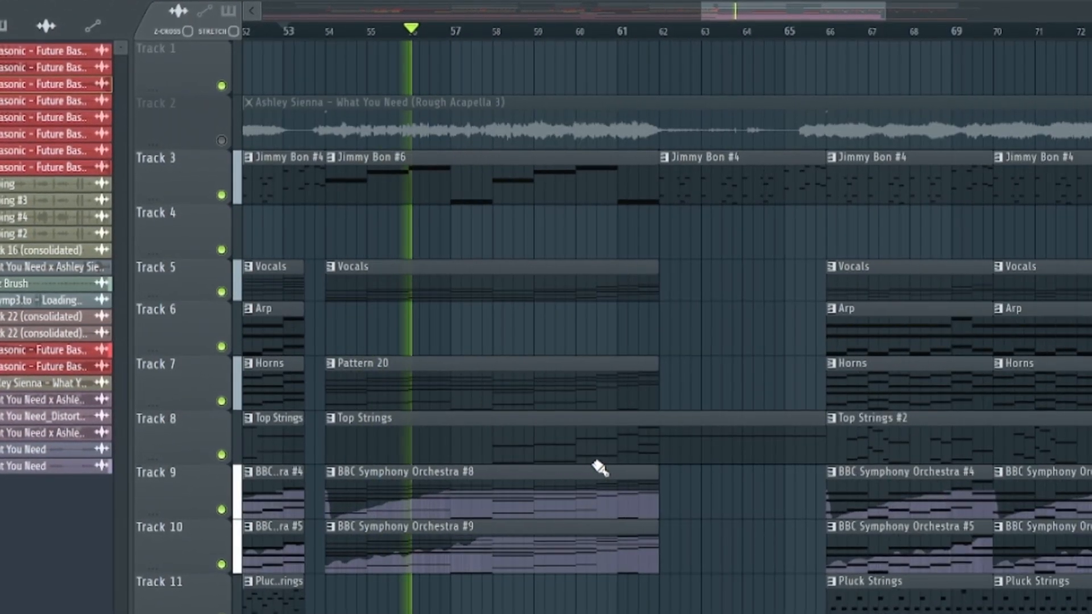
{"action": "scroll", "coordinate": [427, 418], "scroll_direction": "up", "scroll_amount": 2}
{"action": "scroll", "coordinate": [428, 418], "scroll_direction": "left", "scroll_amount": 2}
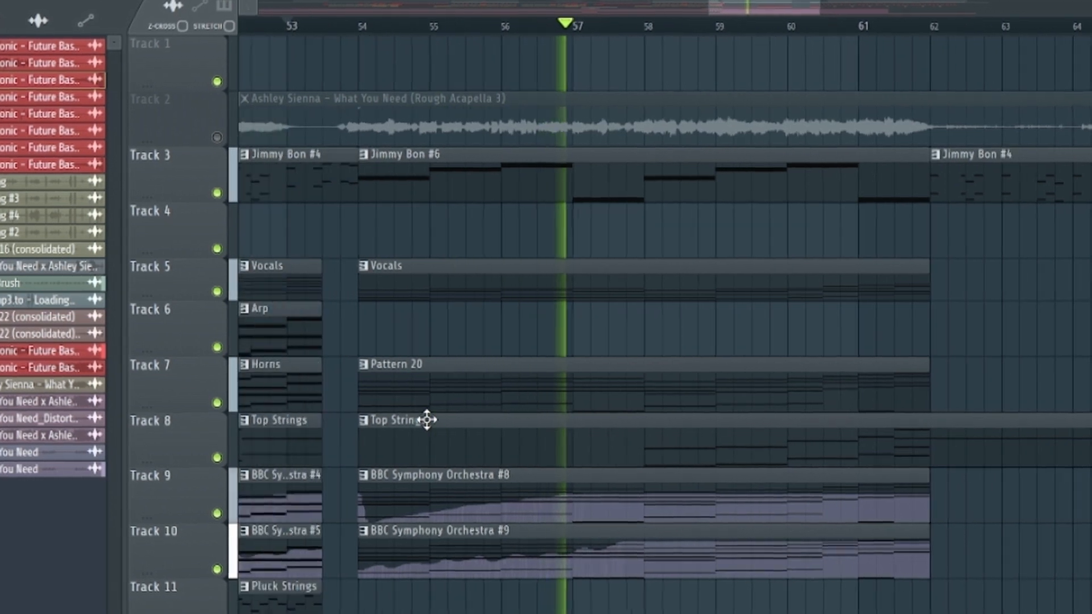
{"action": "scroll", "coordinate": [428, 418], "scroll_direction": "down", "scroll_amount": 2}
{"action": "scroll", "coordinate": [512, 415], "scroll_direction": "up", "scroll_amount": 2}
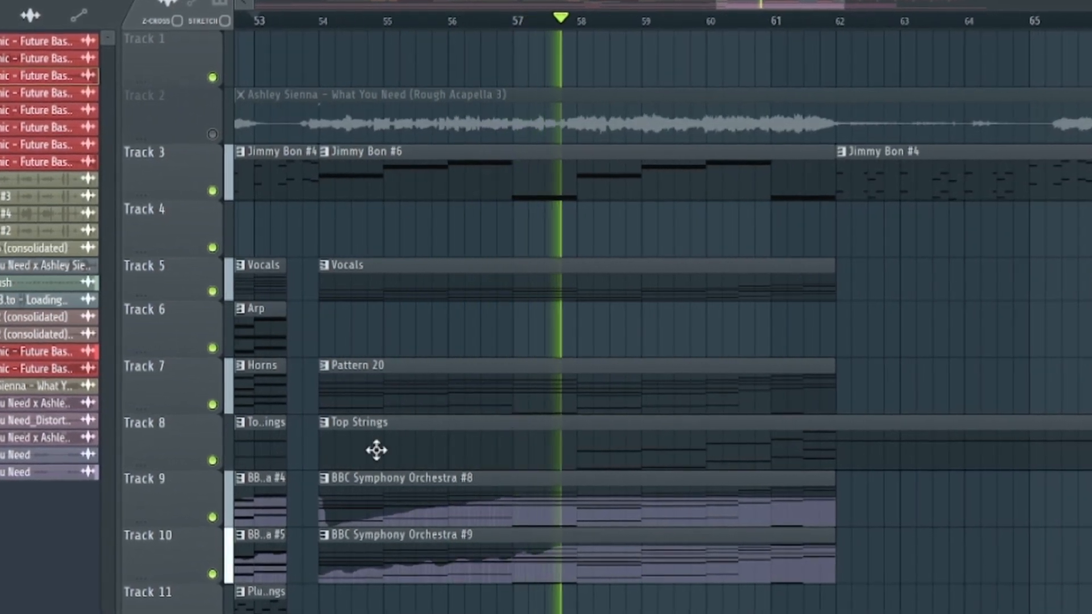
- Try to solo the horns on Track 7 and dismiss the error dialog
{"action": "right_click", "coordinate": [210, 407]}
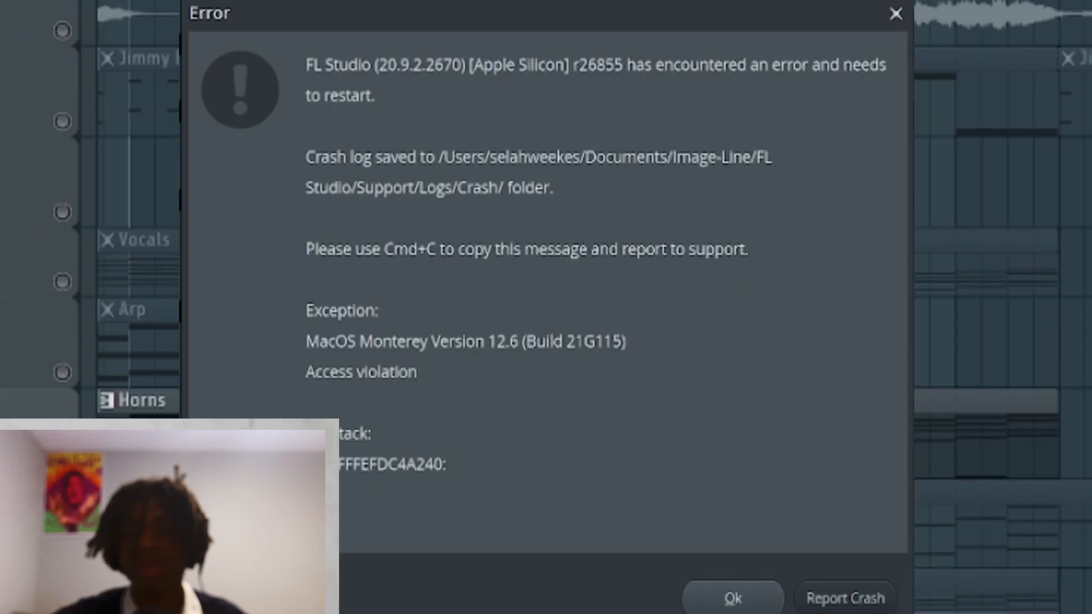
{"action": "left_click", "coordinate": [733, 598]}
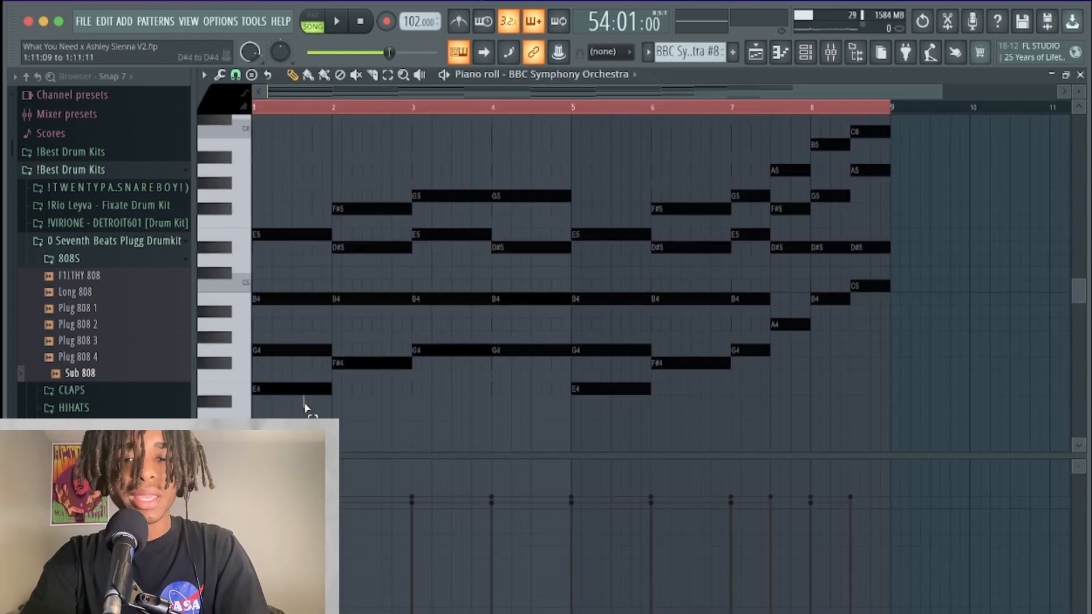
- Select the BBC Symphony Orchestra #8 chords in bars 1 to 3 one by one, returning the shifted bar 3 note to E5
{"action": "left_click_drag", "start_coordinate": [305, 398], "coordinate": [280, 271]}
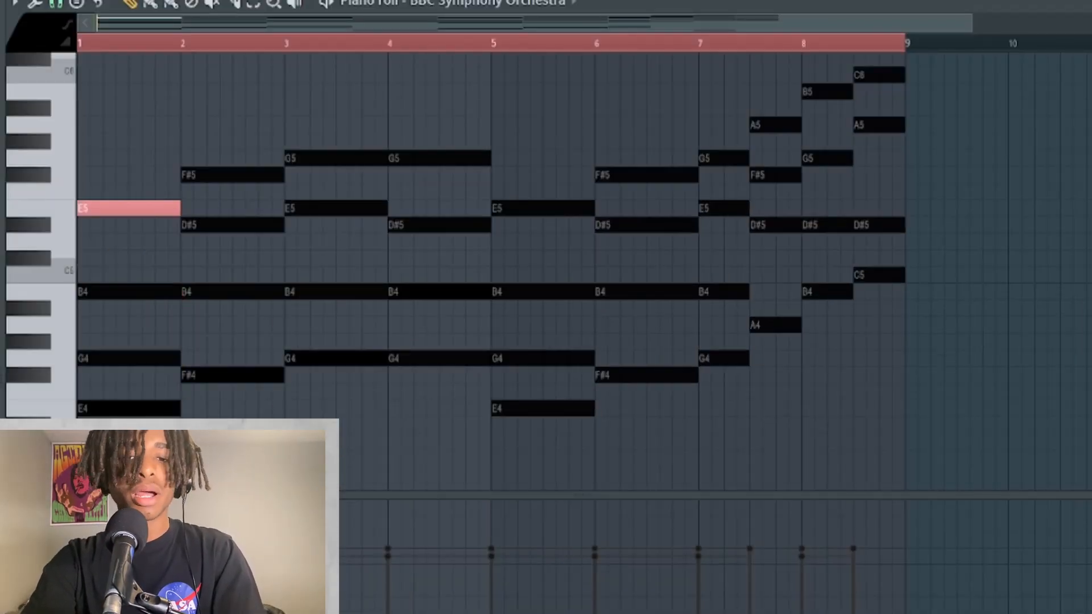
{"action": "scroll", "coordinate": [248, 463], "scroll_direction": "up", "scroll_amount": 1}
{"action": "left_click_drag", "start_coordinate": [249, 463], "coordinate": [247, 191]}
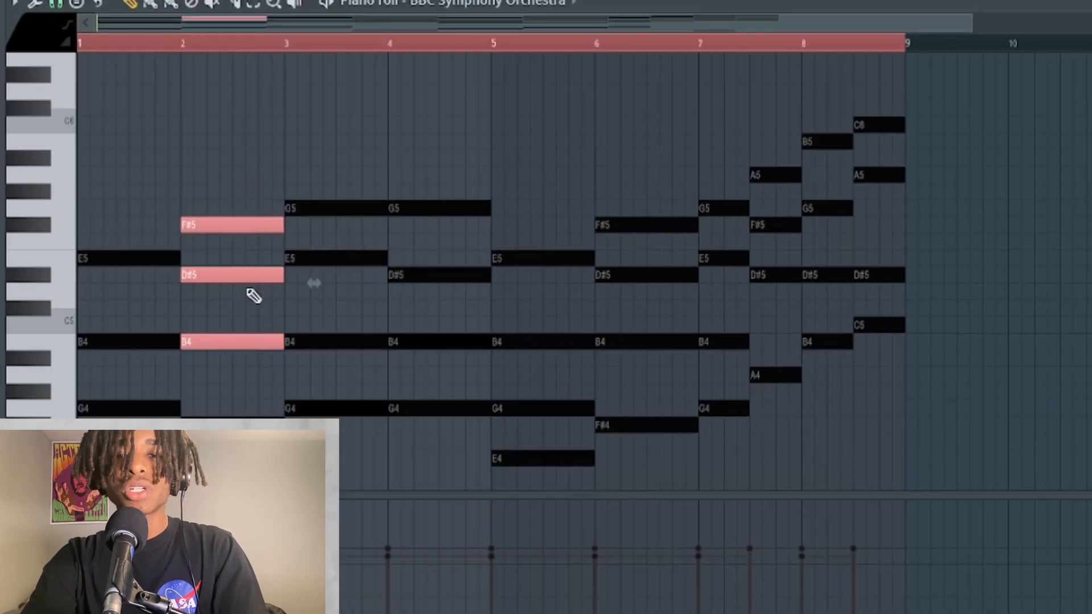
{"action": "scroll", "coordinate": [370, 445], "scroll_direction": "down", "scroll_amount": 1}
{"action": "scroll", "coordinate": [370, 445], "scroll_direction": "up", "scroll_amount": 1}
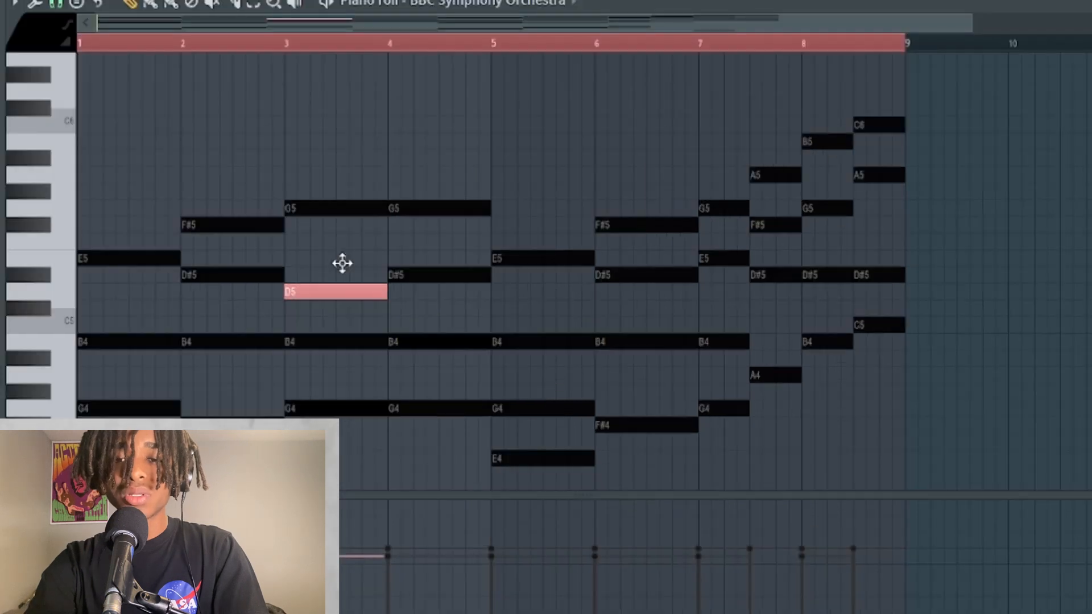
{"action": "key", "text": "shift+Up"}
{"action": "key", "text": "shift+Up"}
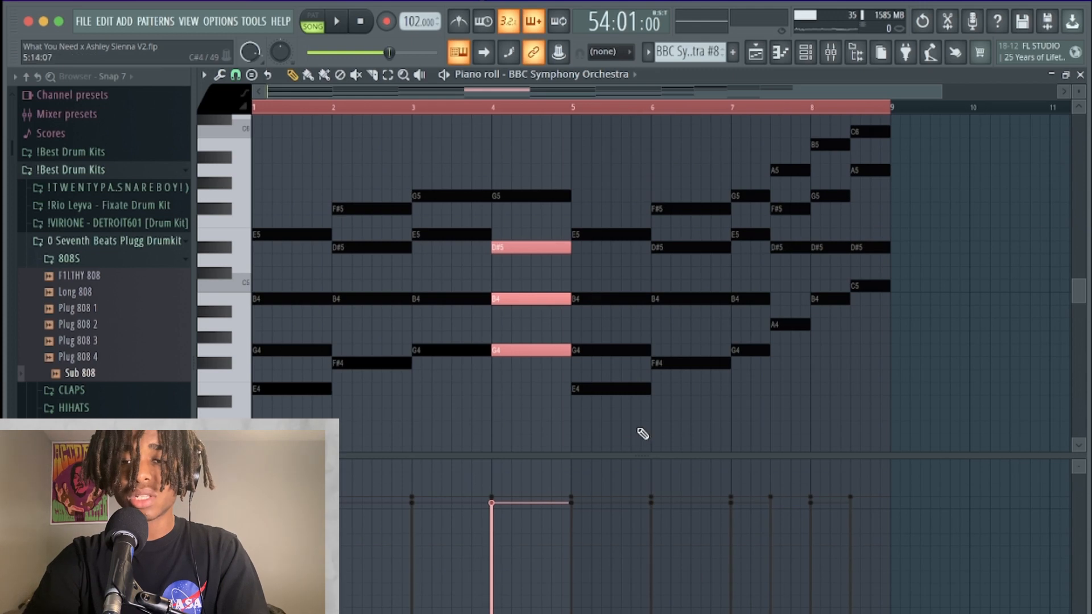
- Select the BBC Symphony Orchestra #8 chords from bar 5 through bar 8 in turn, auditioning the pattern in between
{"action": "left_click_drag", "start_coordinate": [642, 434], "coordinate": [620, 225]}
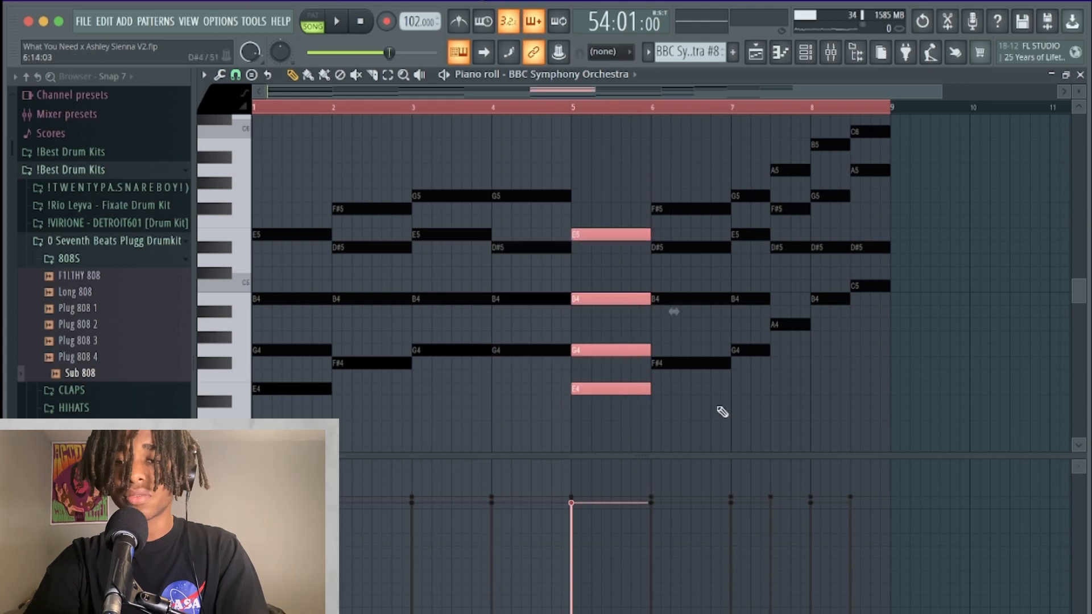
{"action": "left_click_drag", "start_coordinate": [721, 409], "coordinate": [696, 200]}
{"action": "key", "text": "space"}
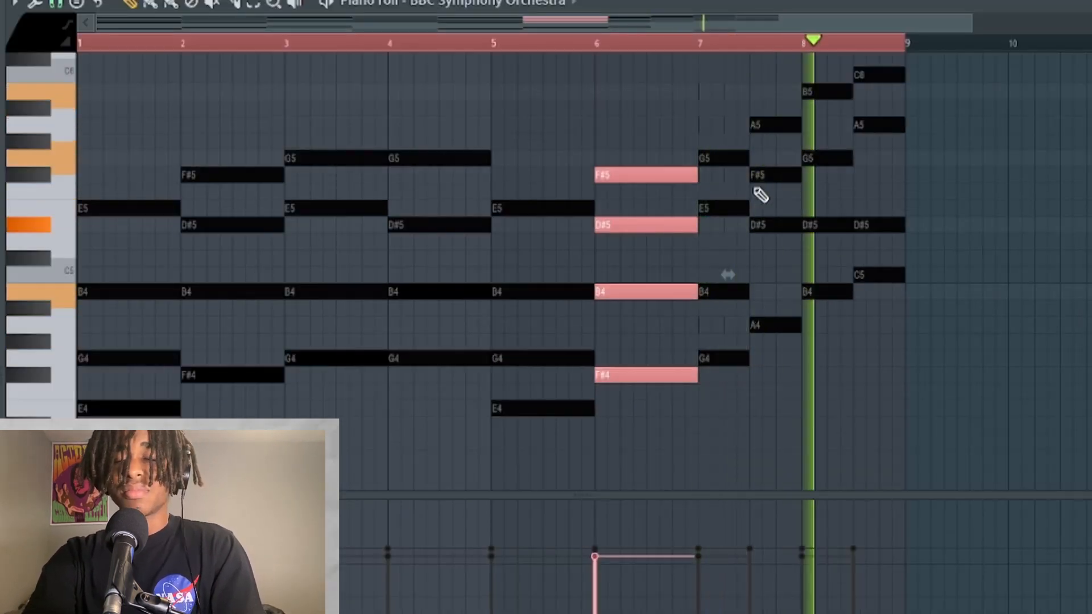
{"action": "key", "text": "space"}
{"action": "left_click_drag", "start_coordinate": [724, 398], "coordinate": [715, 162]}
{"action": "left_click_drag", "start_coordinate": [778, 264], "coordinate": [766, 104]}
{"action": "left_click_drag", "start_coordinate": [771, 303], "coordinate": [812, 198]}
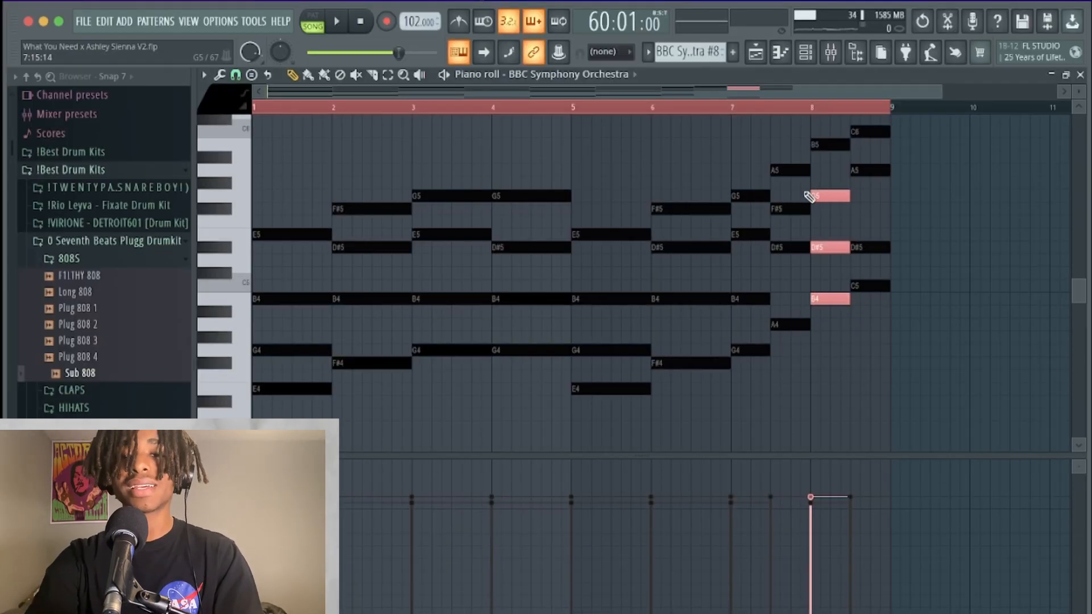
{"action": "left_click_drag", "start_coordinate": [884, 304], "coordinate": [892, 225]}
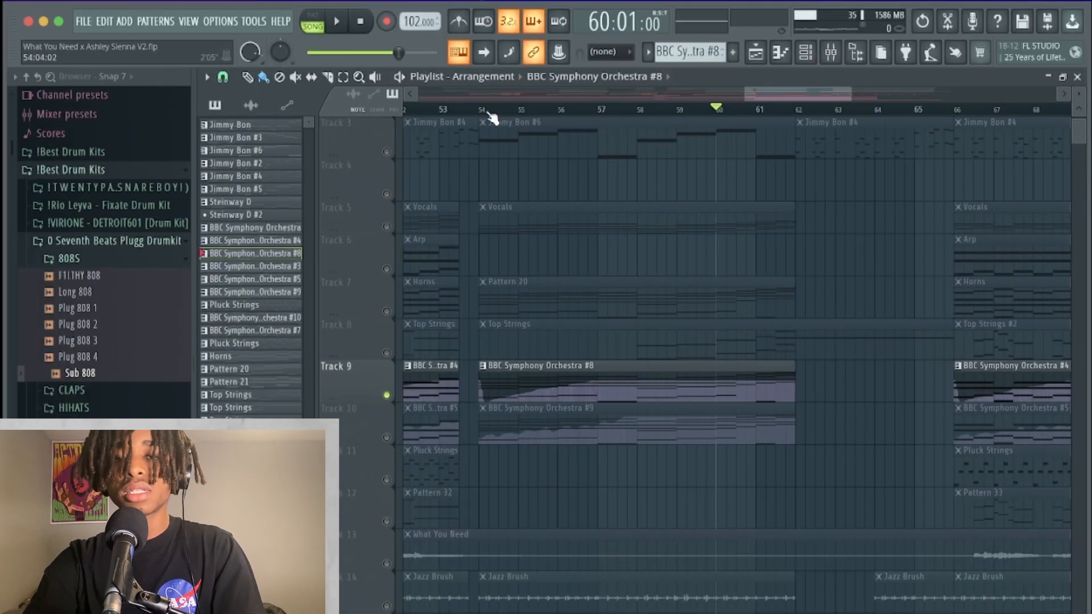
- Set the playhead to bar 54 and unmute BBC Symphony Orchestra #9 on Track 10
{"action": "left_click", "coordinate": [482, 109]}
{"action": "left_click", "coordinate": [387, 437]}
{"action": "scroll", "coordinate": [538, 434], "scroll_direction": "down", "scroll_amount": 4}
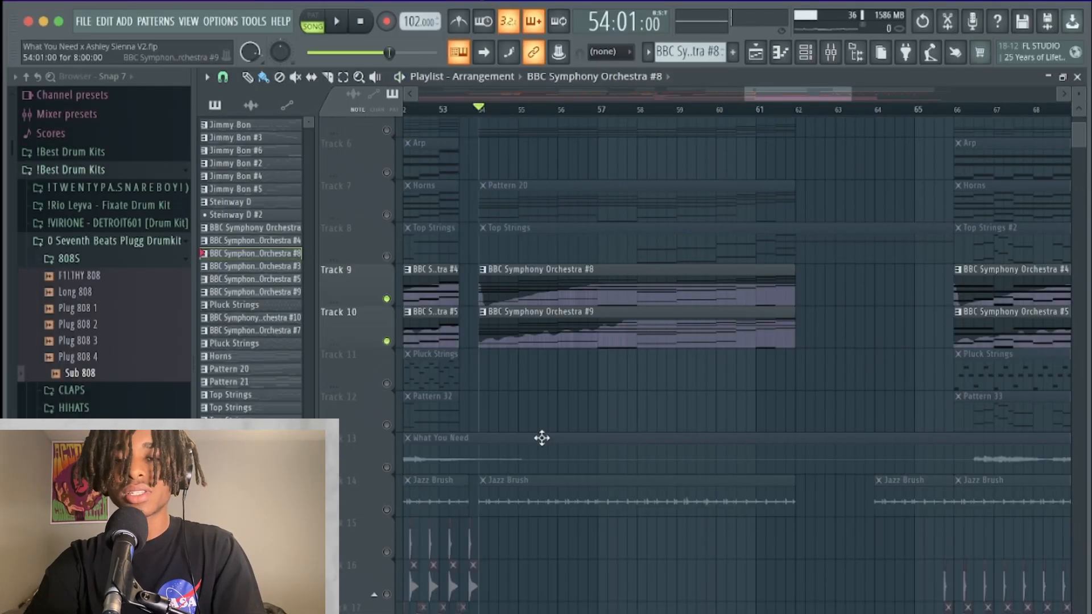
{"action": "scroll", "coordinate": [685, 300], "scroll_direction": "down", "scroll_amount": 10}
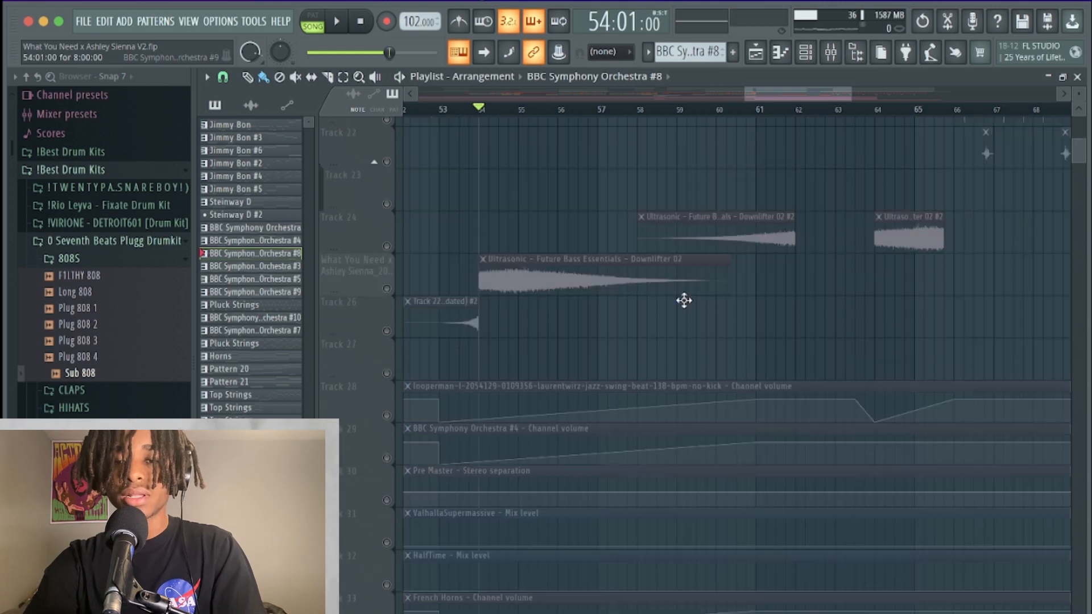
- Unmute the Downlifter effects and the Jazz Brush on Track 14, and select the BBC Symphony Orchestra #8 and #9 clips
{"action": "scroll", "coordinate": [419, 200], "scroll_direction": "up", "scroll_amount": 2}
{"action": "left_click_drag", "start_coordinate": [386, 182], "coordinate": [390, 364]}
{"action": "scroll", "coordinate": [395, 375], "scroll_direction": "up", "scroll_amount": 8}
{"action": "scroll", "coordinate": [654, 444], "scroll_direction": "up", "scroll_amount": 2}
{"action": "left_click_drag", "start_coordinate": [677, 486], "coordinate": [626, 372]}
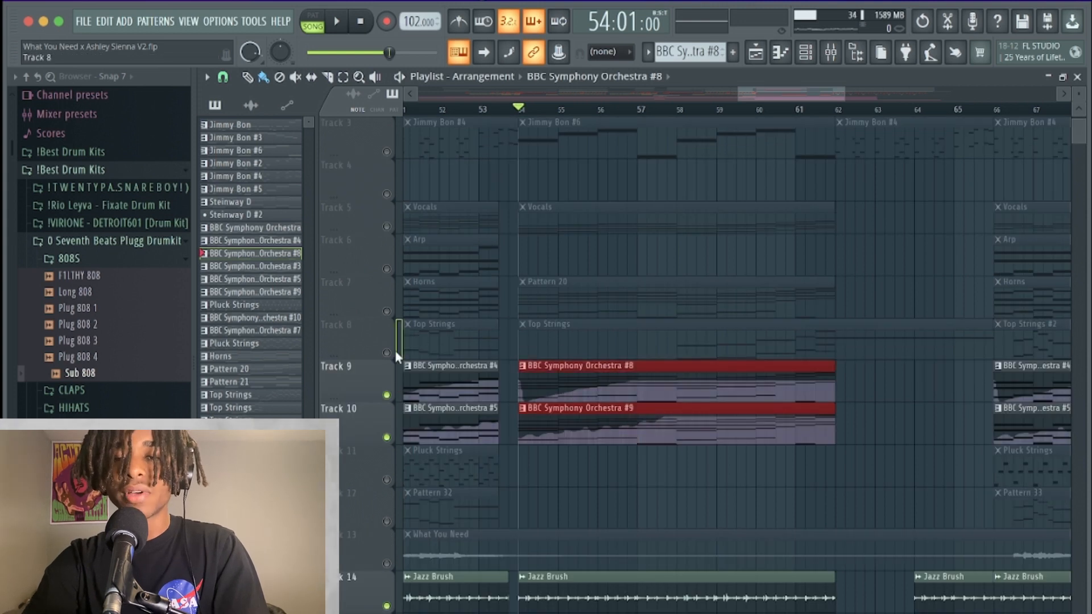
- Unmute Tracks 8, 7, 5 and 3 plus the acapella on Track 2, and play the section from bar 54 up to bar 61
{"action": "left_click", "coordinate": [394, 351]}
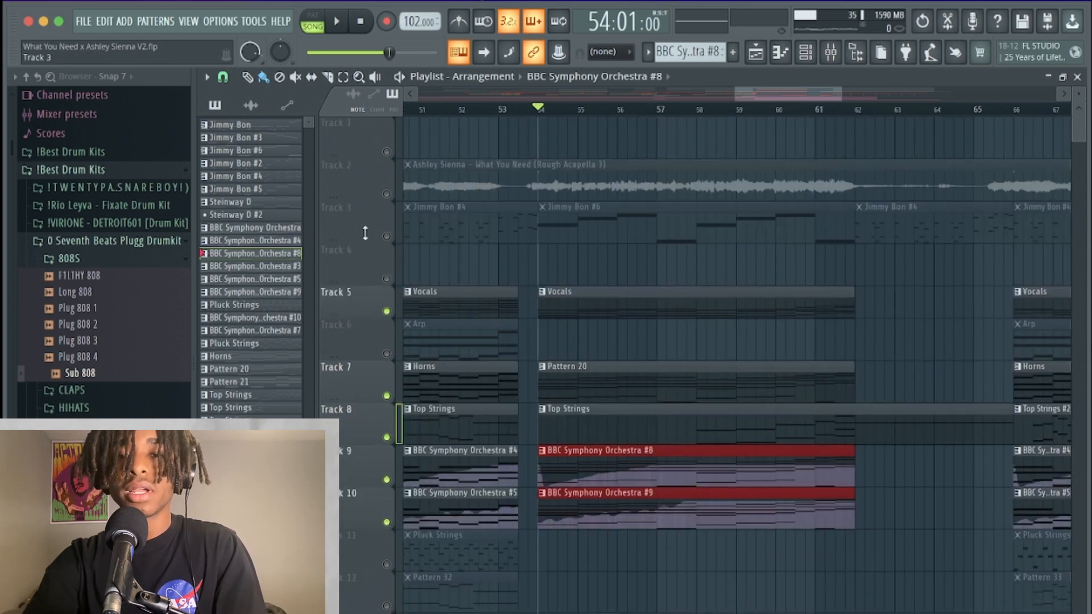
{"action": "left_click", "coordinate": [387, 236]}
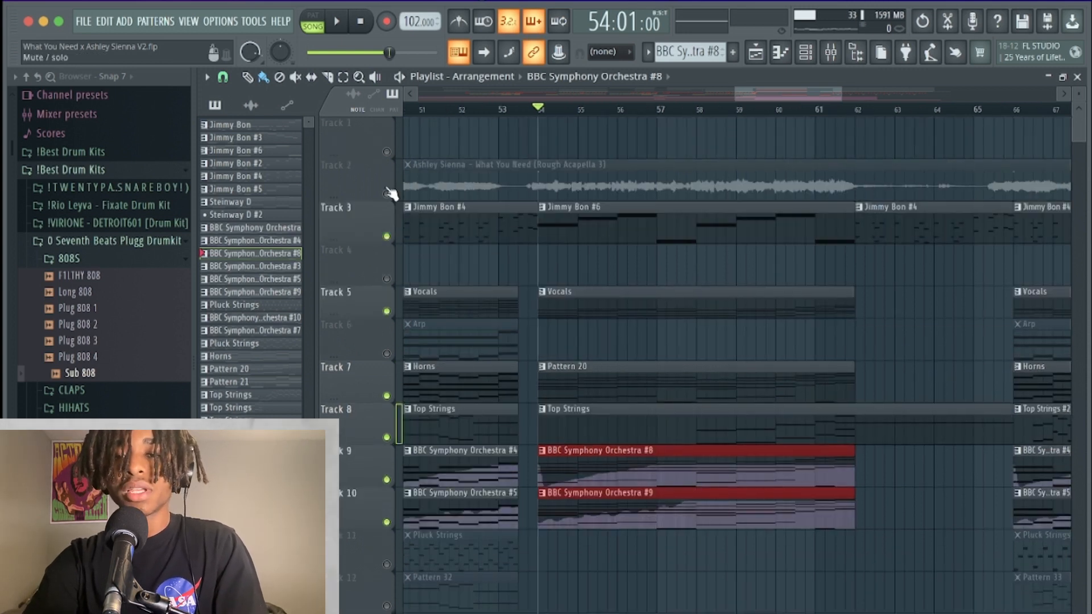
{"action": "left_click", "coordinate": [388, 194]}
{"action": "key", "text": "space"}
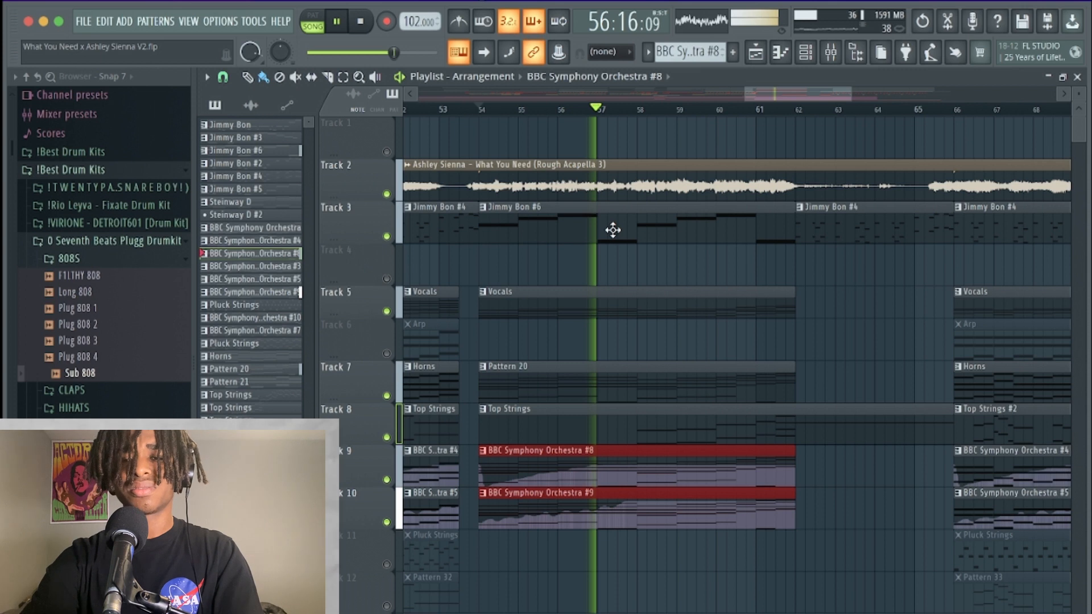
{"action": "scroll", "coordinate": [613, 229], "scroll_direction": "down", "scroll_amount": 2}
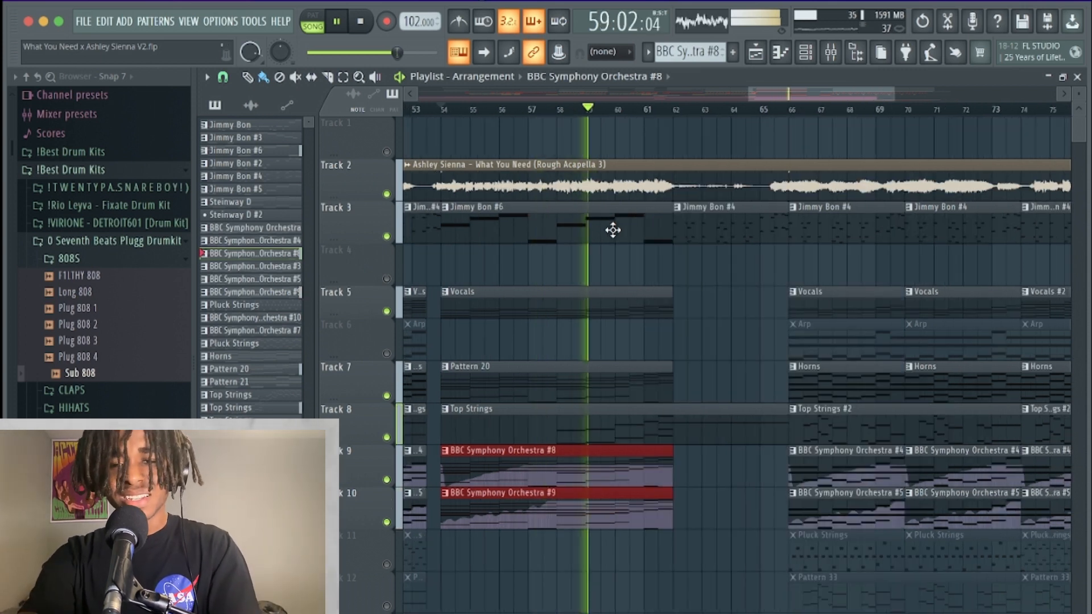
{"action": "scroll", "coordinate": [613, 230], "scroll_direction": "down", "scroll_amount": 3}
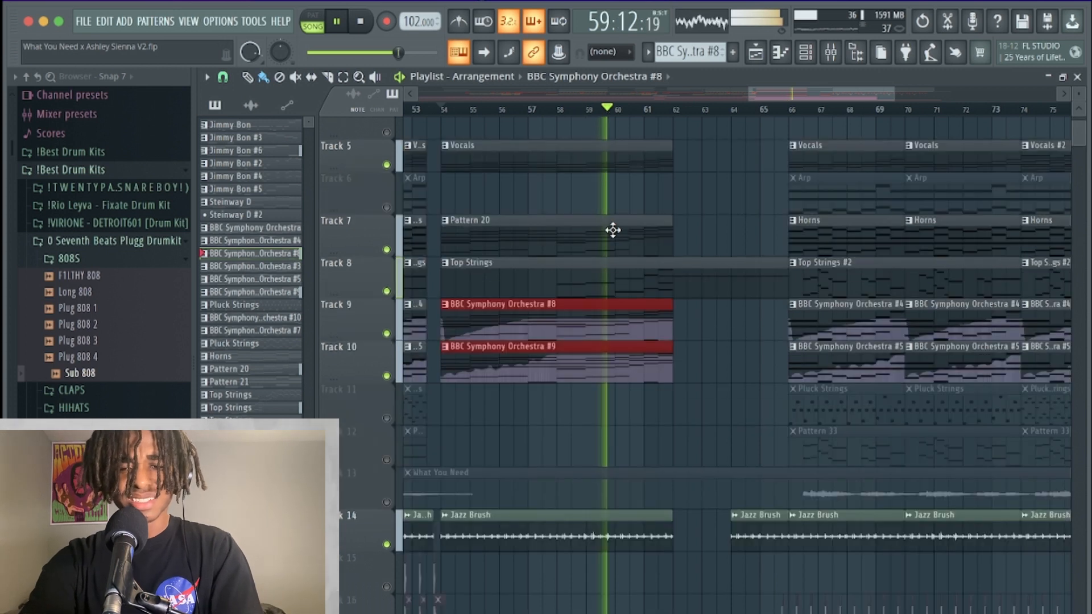
{"action": "scroll", "coordinate": [613, 230], "scroll_direction": "down", "scroll_amount": 1}
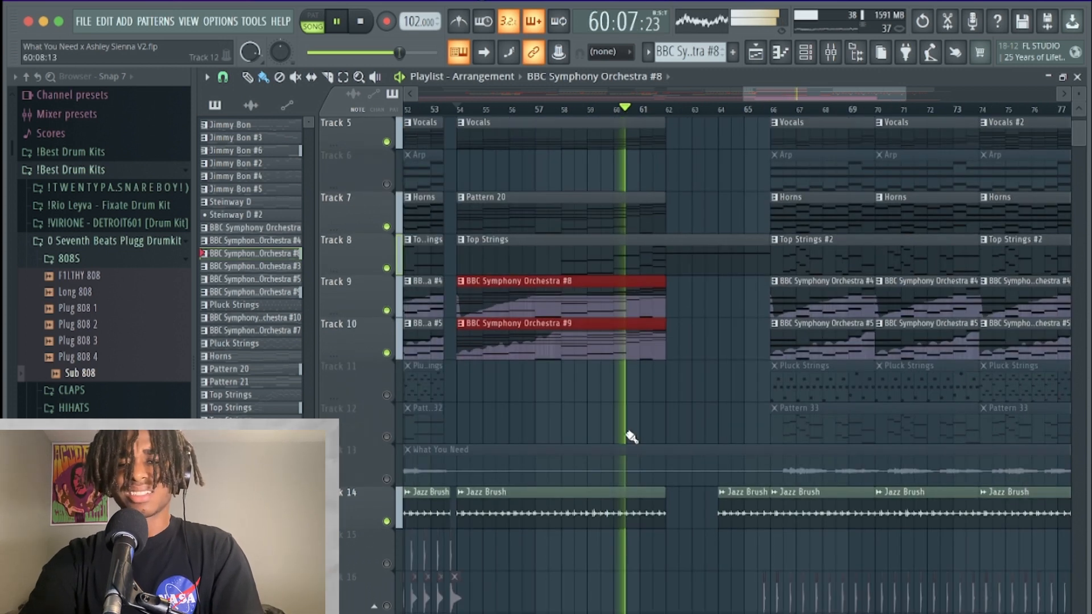
{"action": "scroll", "coordinate": [631, 436], "scroll_direction": "up", "scroll_amount": 4}
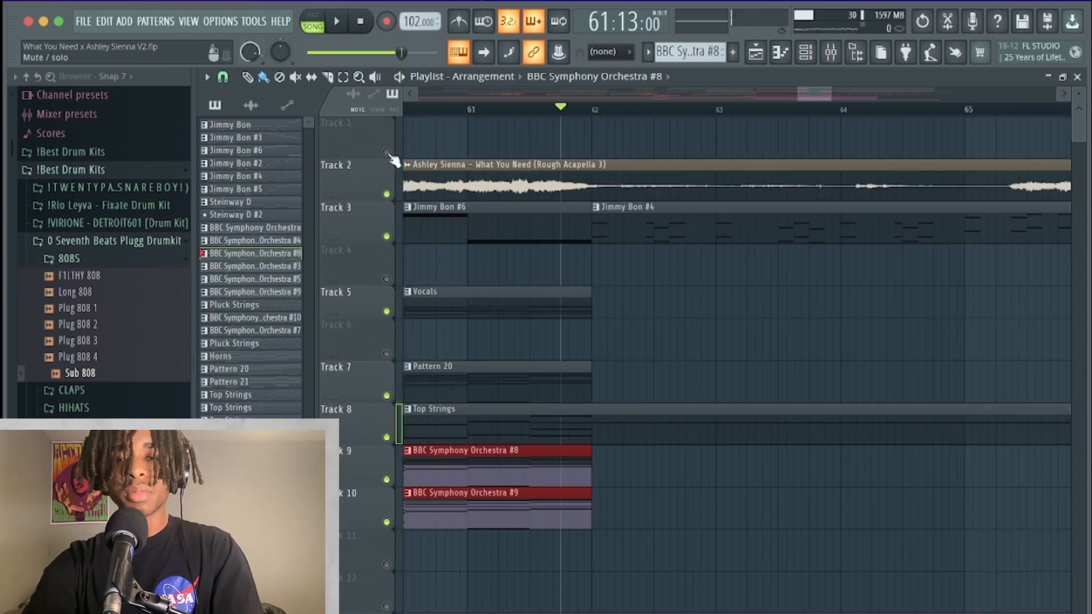
- Play the breakdown from bar 62 with the acapella and Top Strings muted, checking the Downlifter and channel volume automation
{"action": "left_click", "coordinate": [387, 152]}
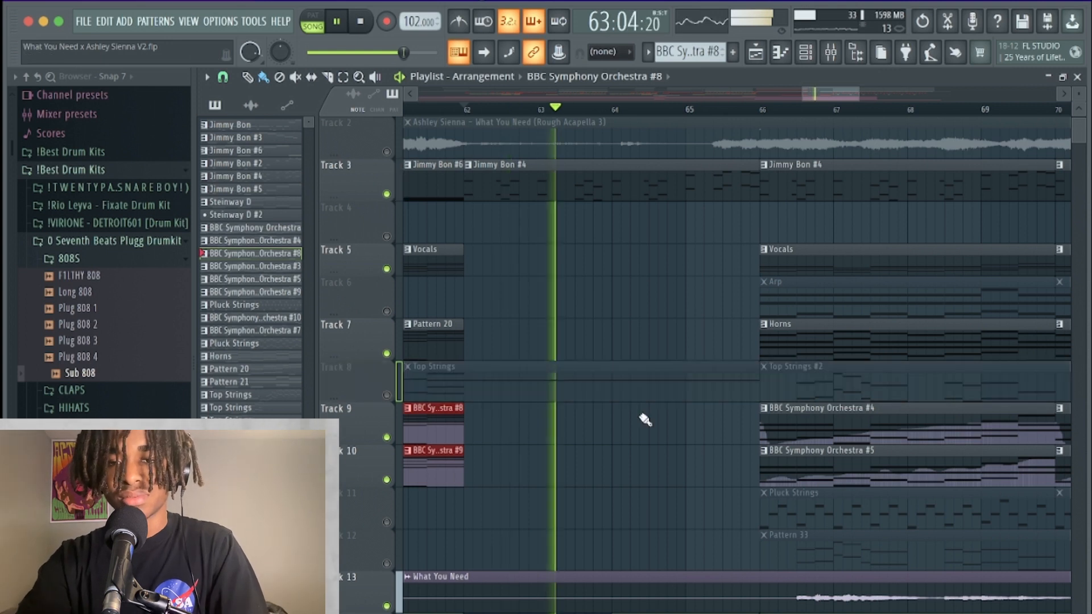
{"action": "key", "text": "space"}
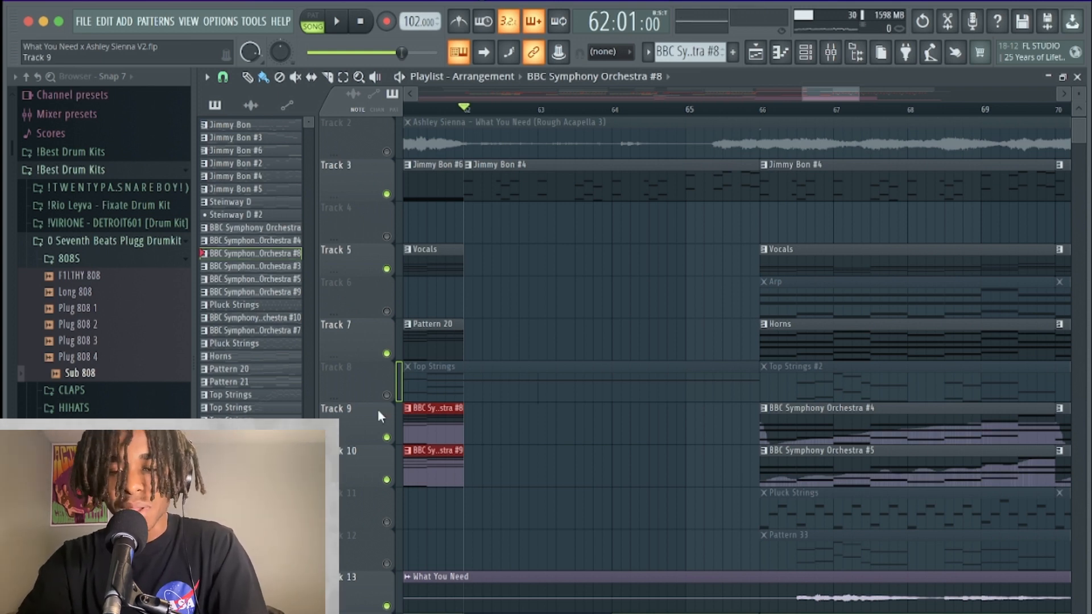
{"action": "key", "text": "space"}
{"action": "scroll", "coordinate": [377, 409], "scroll_direction": "down", "scroll_amount": 10}
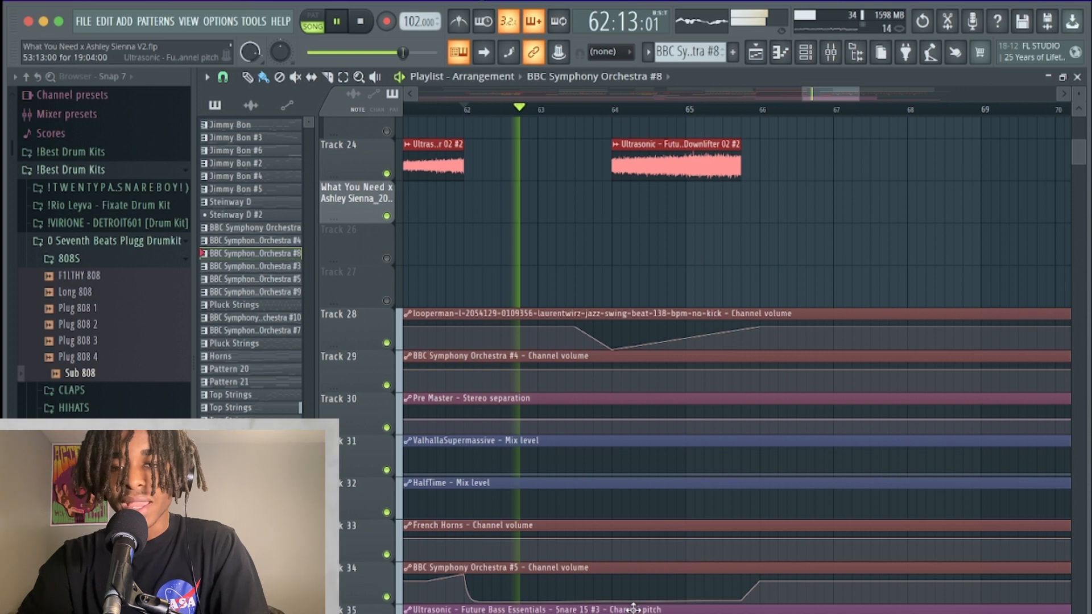
{"action": "key", "text": "space"}
{"action": "scroll", "coordinate": [695, 370], "scroll_direction": "up", "scroll_amount": 6}
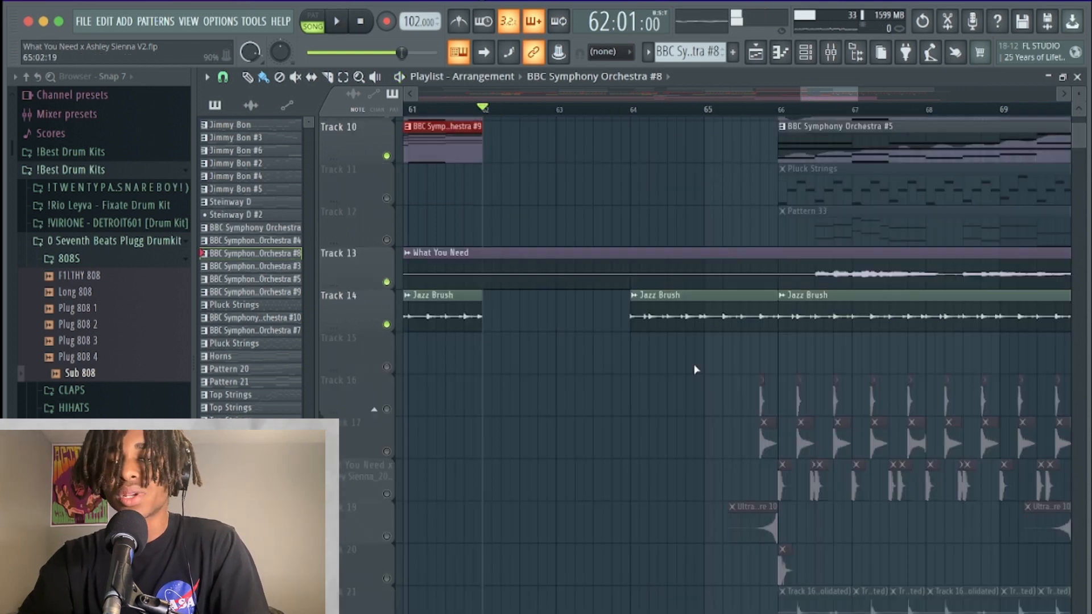